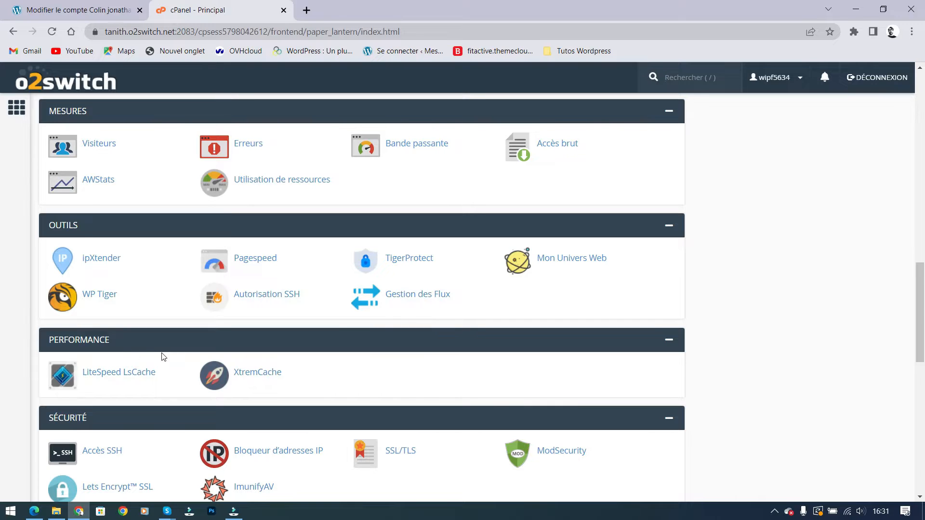
Launch WP Tiger from the cPanel Outils section to manage the WordPress installations
left_click(103, 302)
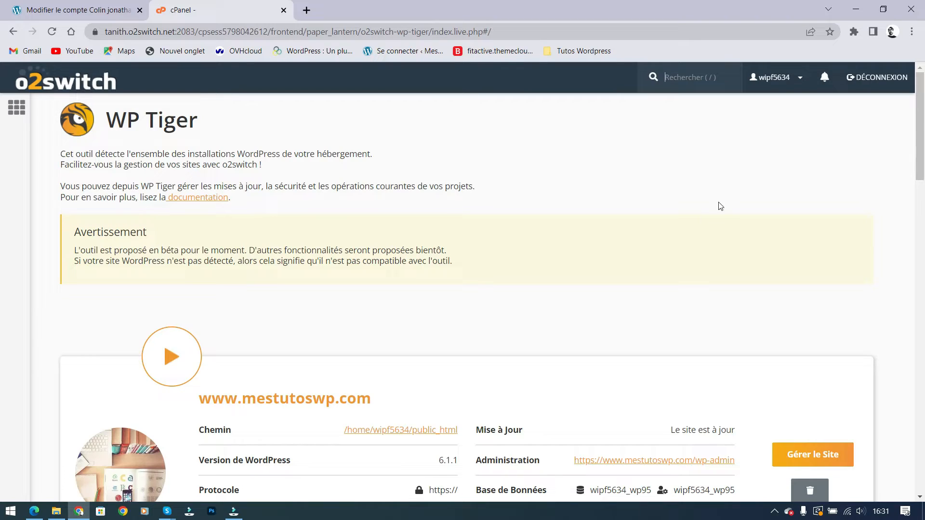
scroll(299, 180, "down", 10)
scroll(299, 181, "down", 10)
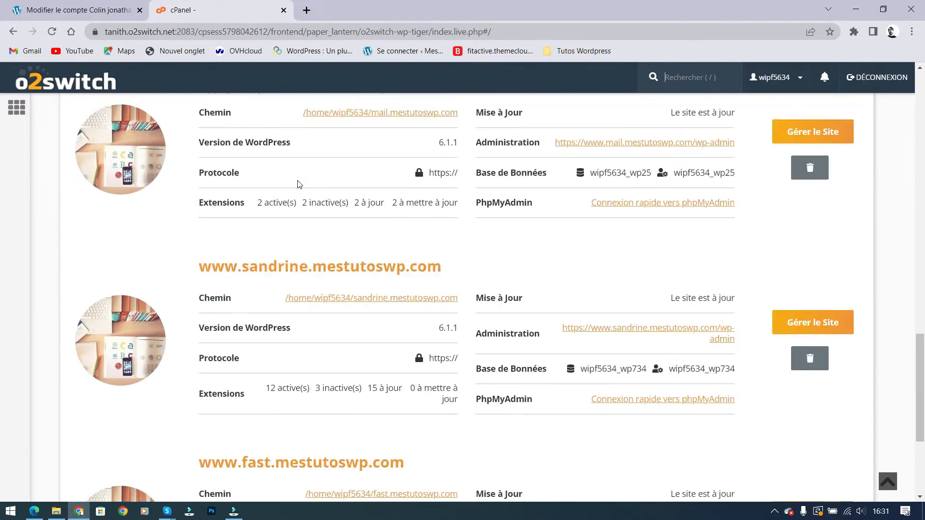
scroll(284, 251, "up", 8)
scroll(285, 252, "up", 10)
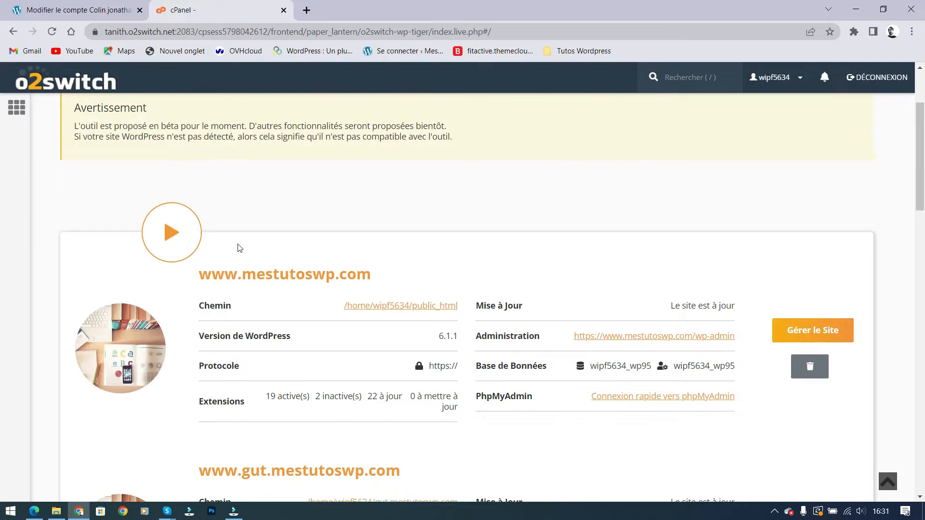
scroll(125, 108, "up", 3)
scroll(395, 231, "down", 3)
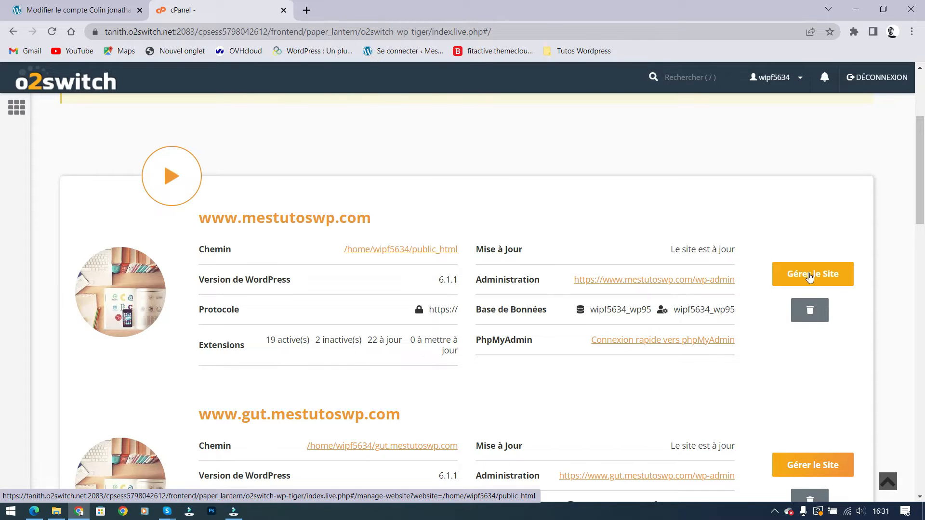
left_click(810, 272)
scroll(698, 182, "up", 4)
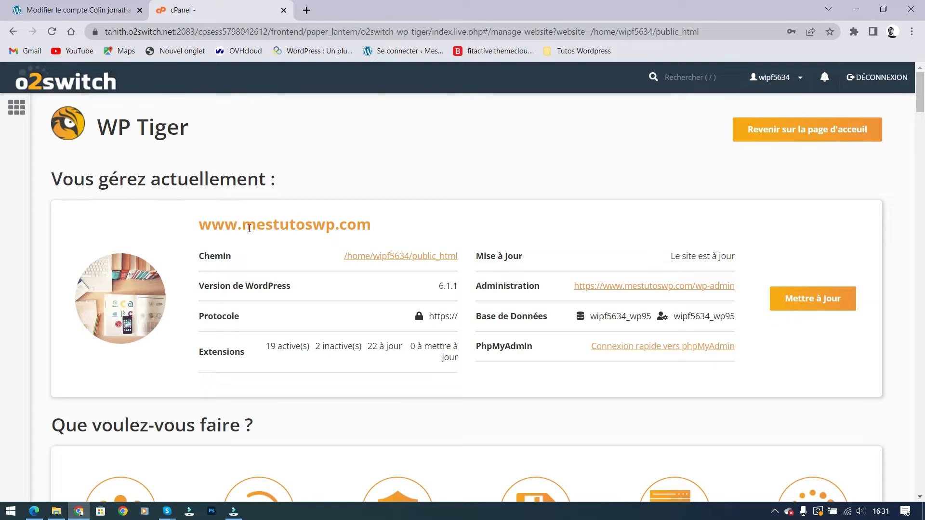
scroll(581, 265, "down", 1)
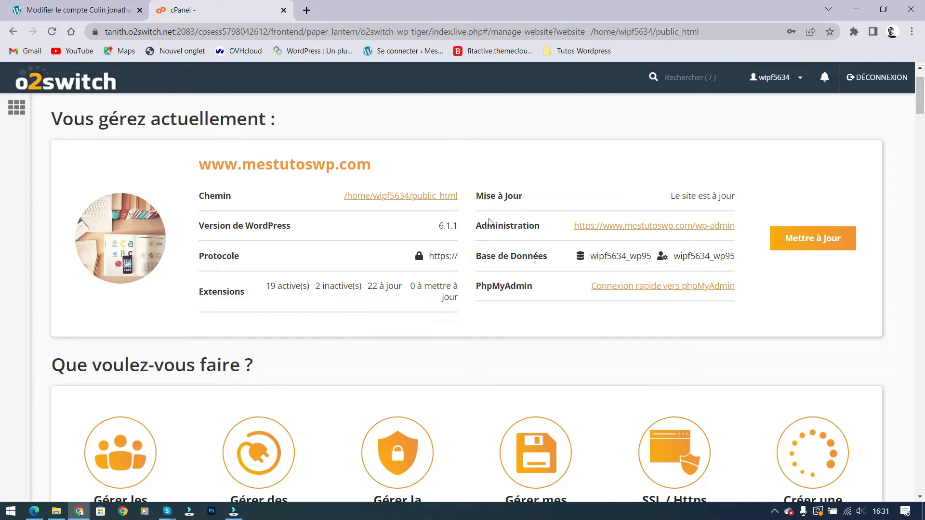
scroll(399, 213, "down", 2)
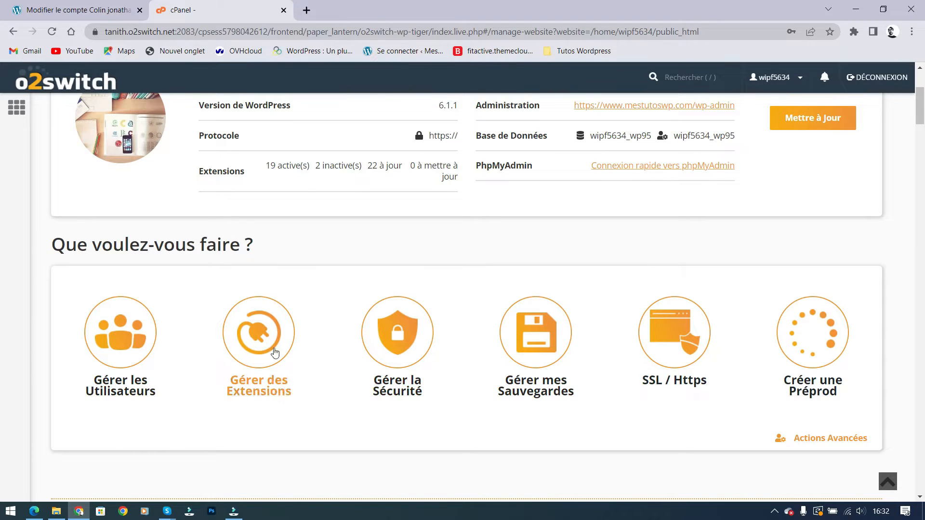
left_click(537, 345)
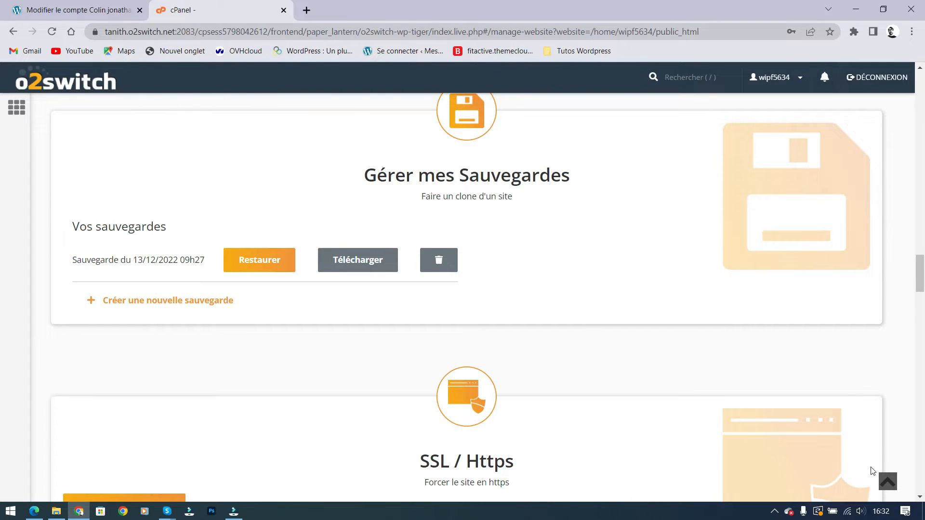
left_click(887, 481)
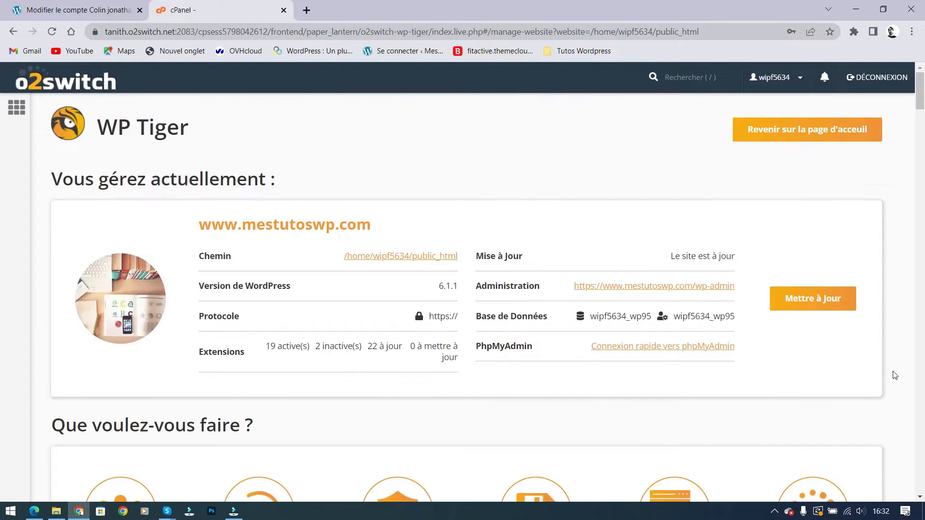
left_click(920, 100)
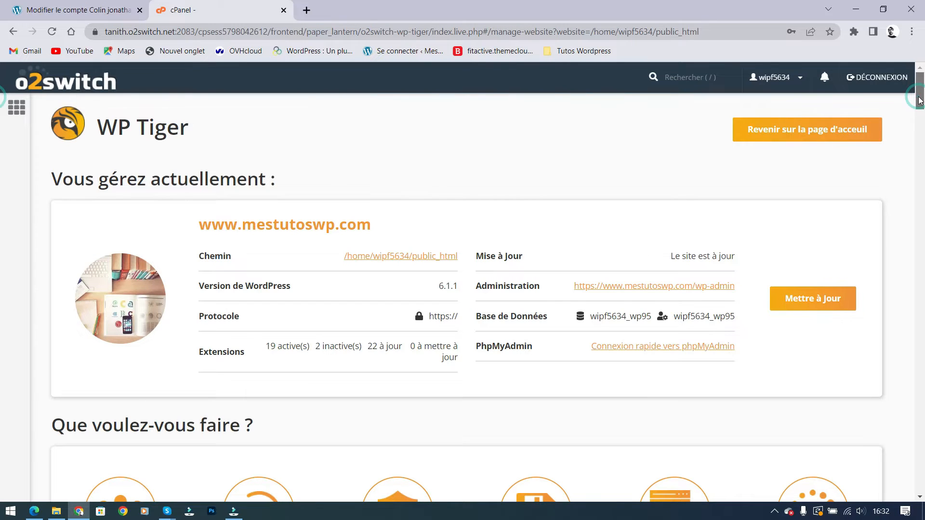
left_click_drag(920, 101, 920, 118)
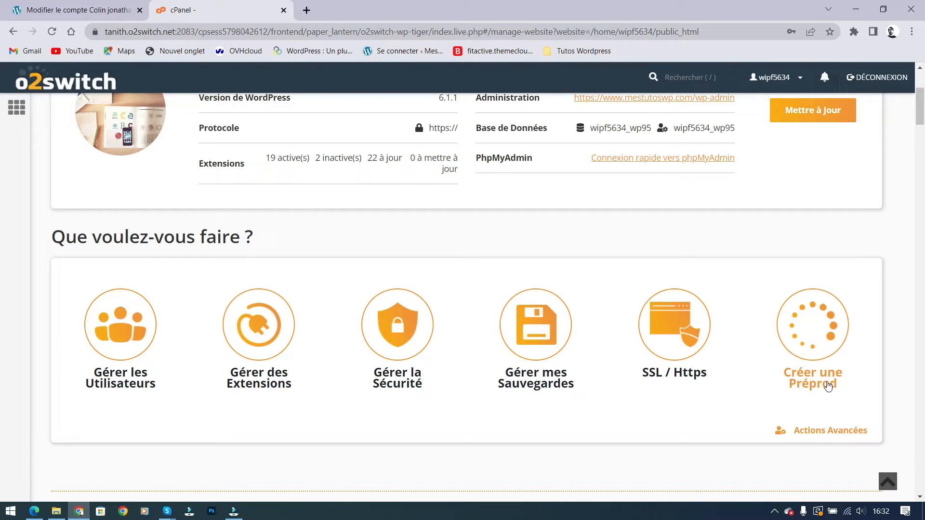
Check the second user's Rôle options, keep Administrator, and start a Nouveau Compte WordPress
scroll(681, 345, "down", 8)
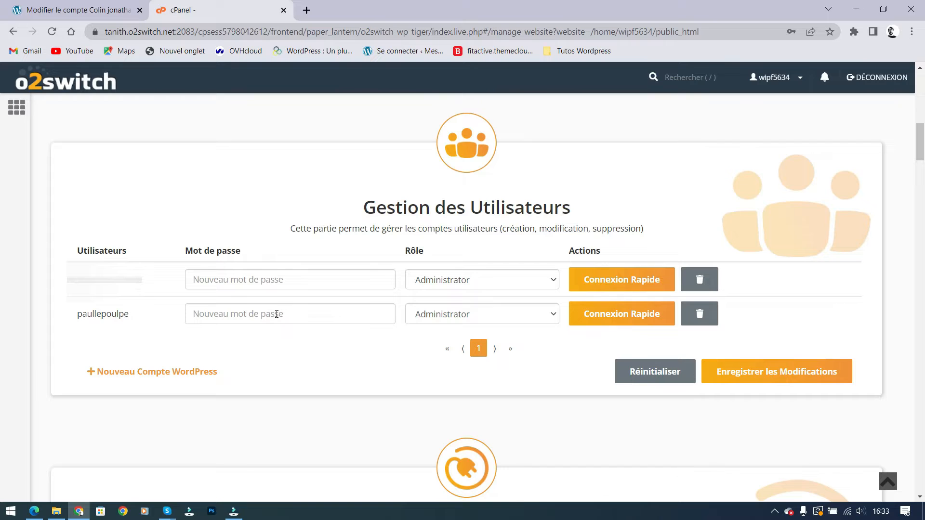
left_click(474, 317)
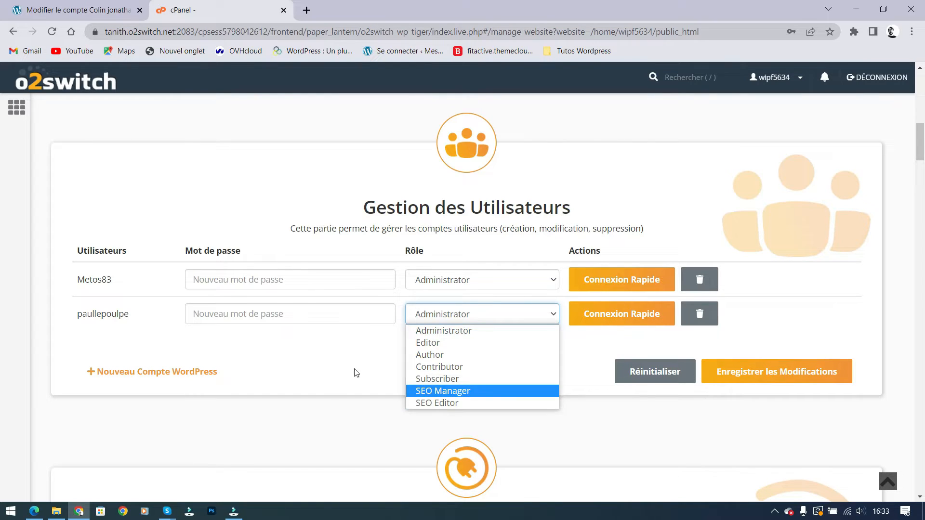
left_click(306, 372)
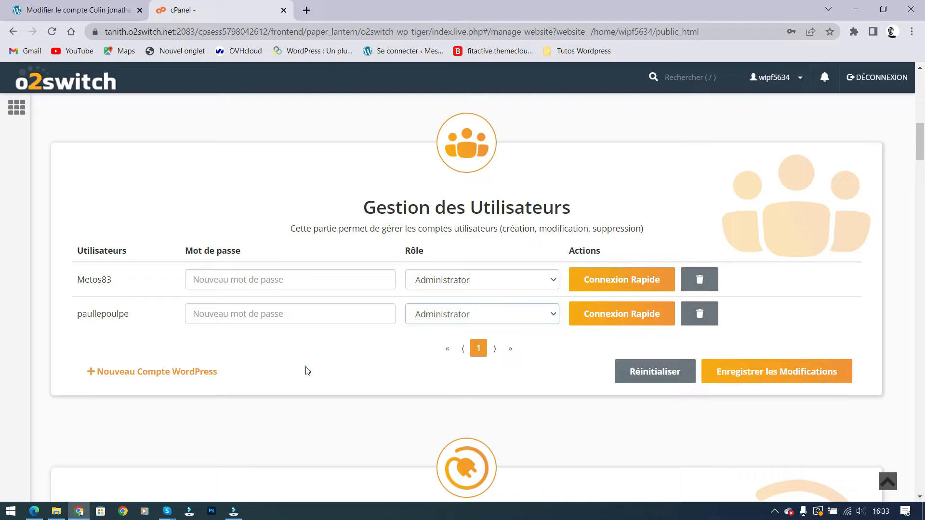
left_click(160, 373)
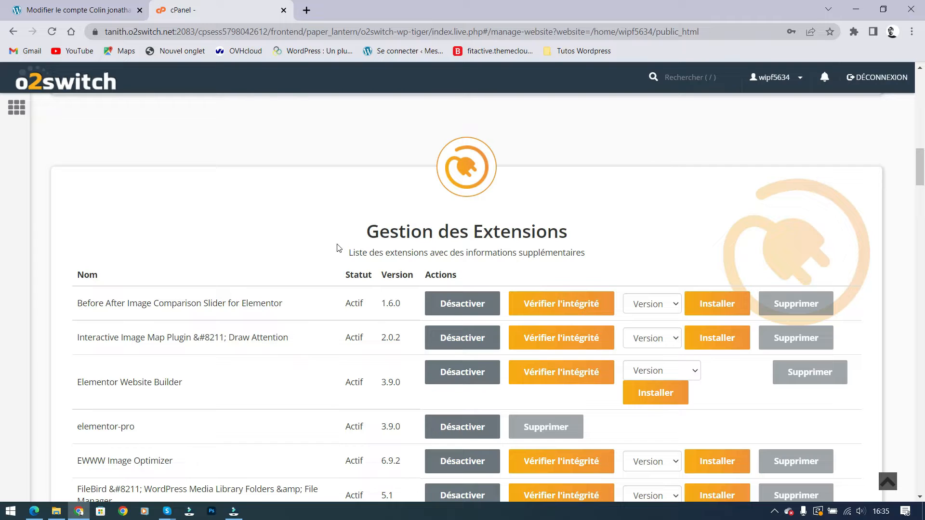
Review the extensions table and the first extension's versions unchanged, then return to the account-editing tab
scroll(320, 361, "down", 5)
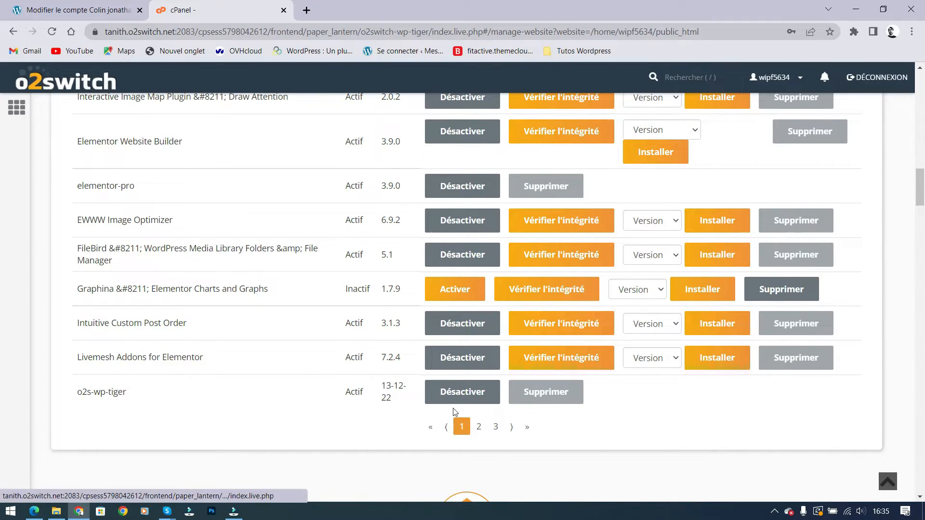
scroll(453, 412, "up", 4)
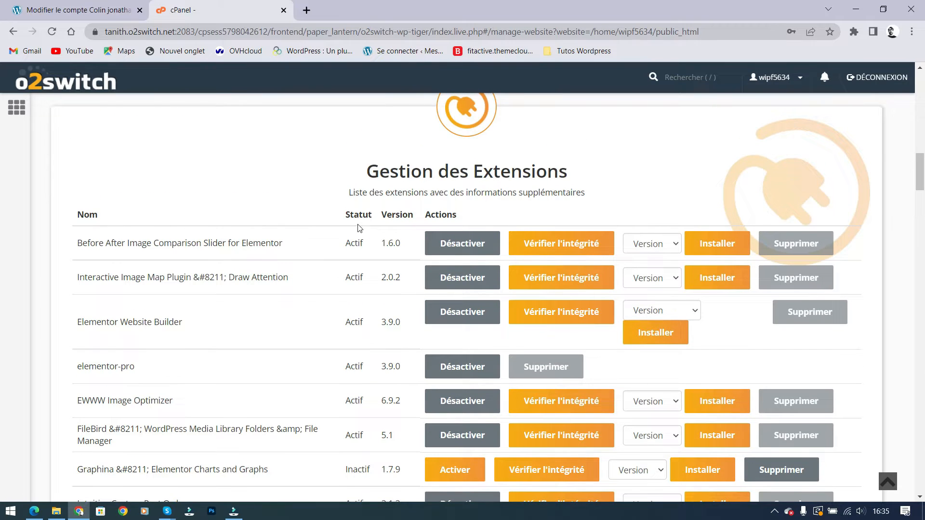
left_click_drag(77, 242, 291, 244)
left_click(291, 244)
left_click(361, 467)
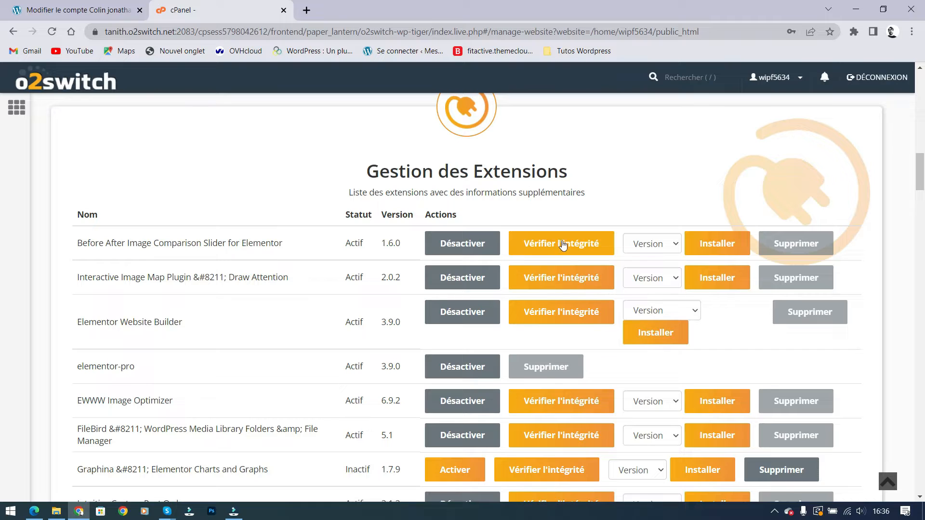
left_click(674, 245)
left_click(674, 245)
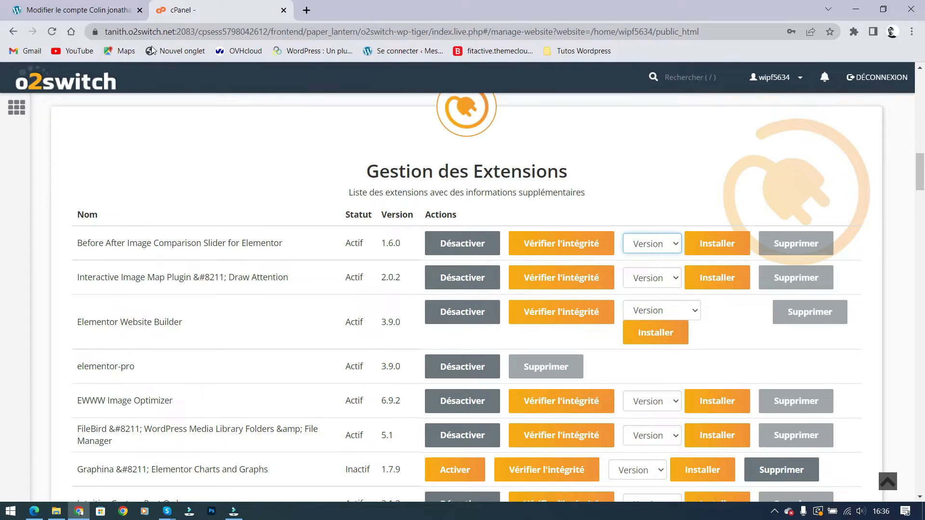
left_click(103, 14)
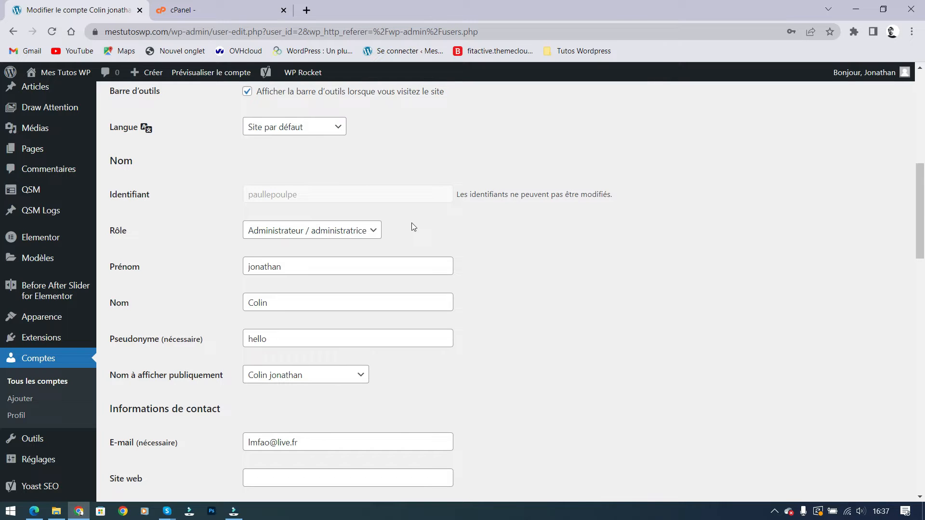
Scroll the profile page, show the desktop with Win+D, and select the FileZilla Client shortcut
scroll(38, 207, "down", 8)
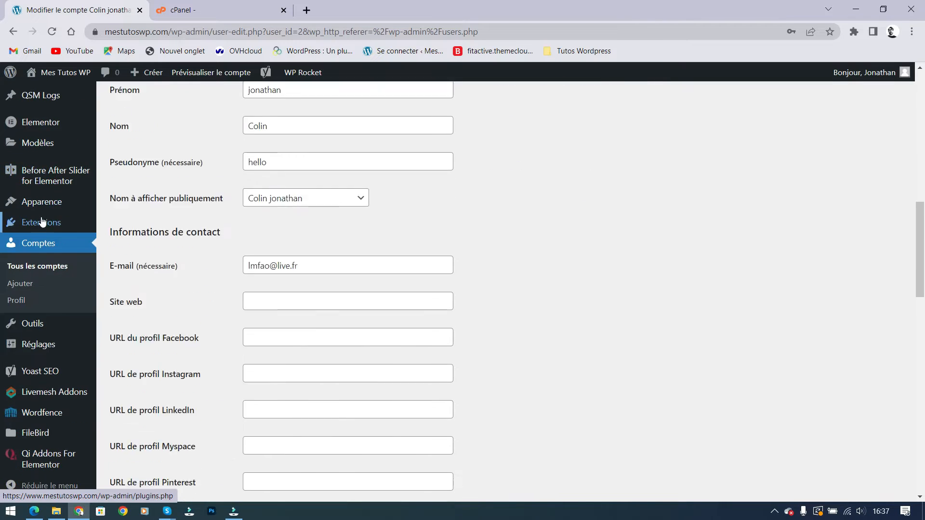
scroll(14, 341, "up", 10)
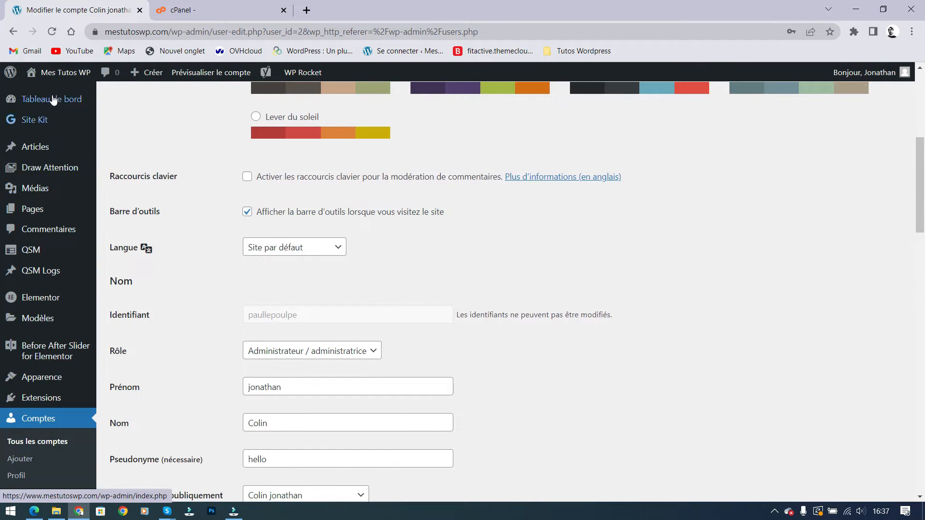
scroll(672, 249, "down", 4)
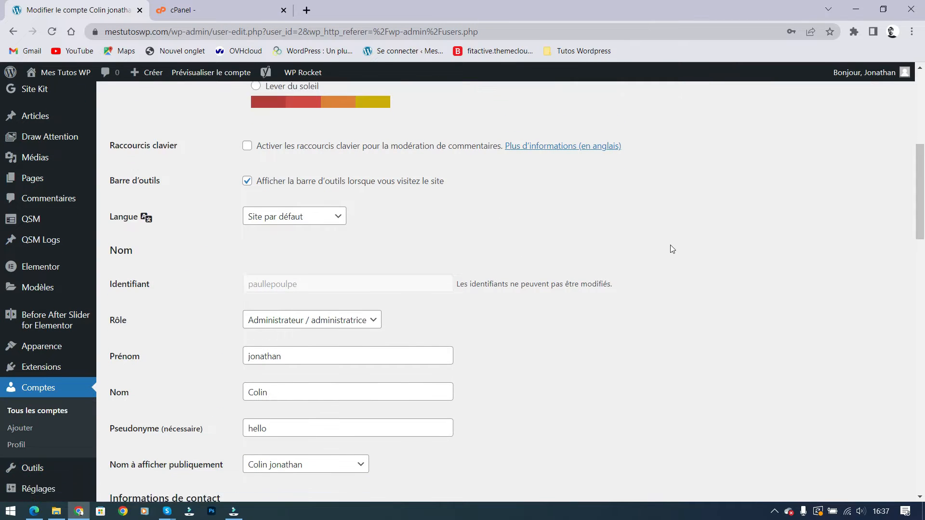
key("super+d")
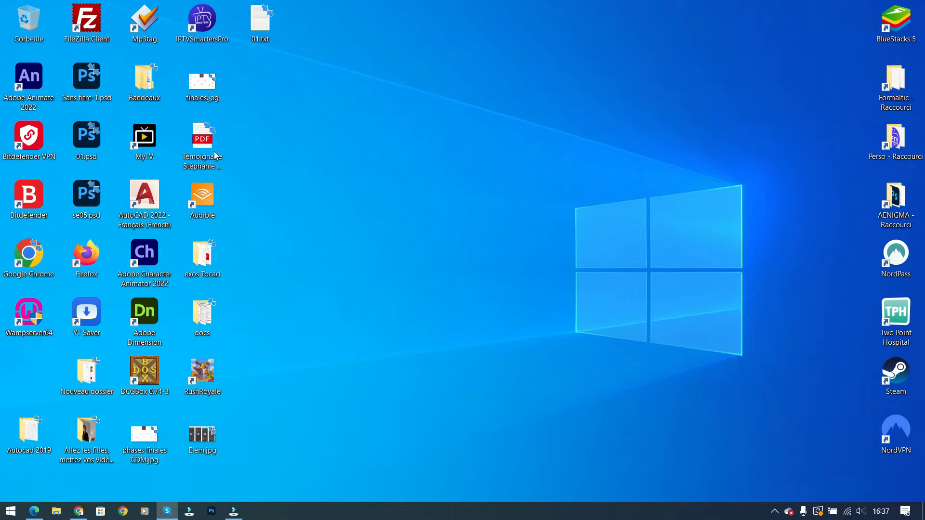
left_click(99, 34)
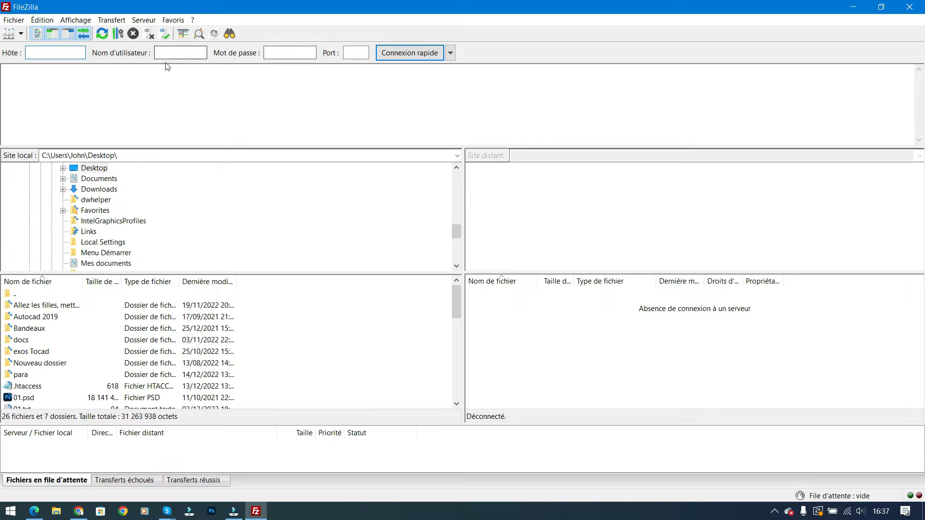
Connect to the saved mestutoswp.com server from FileZilla's Site Manager
left_click(10, 35)
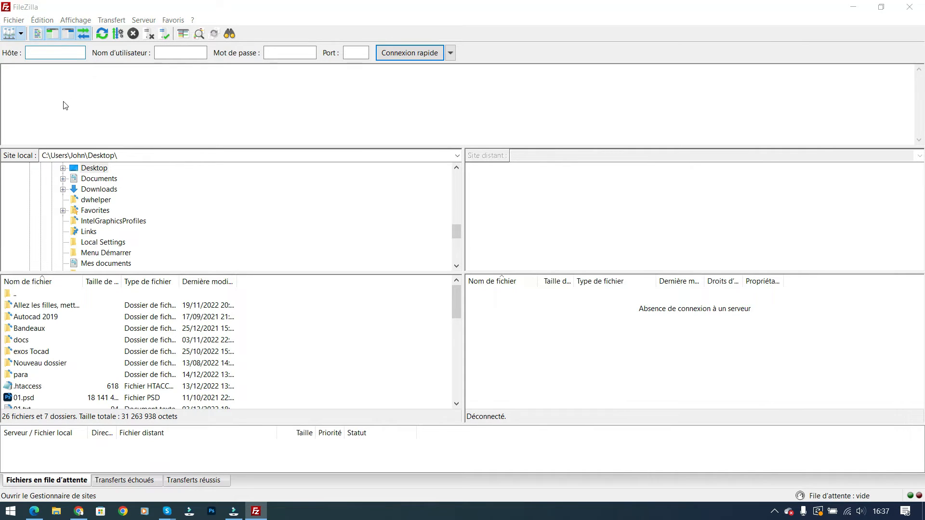
left_click(635, 382)
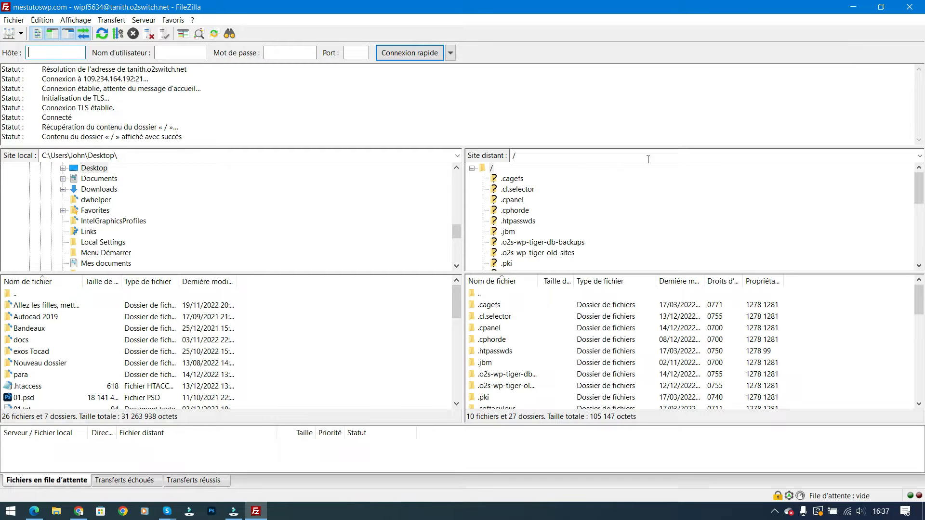
Browse the remote server to /fast.mestutoswp.com/wp-content/plugins, then bring Chrome back to the front
scroll(583, 238, "down", 2)
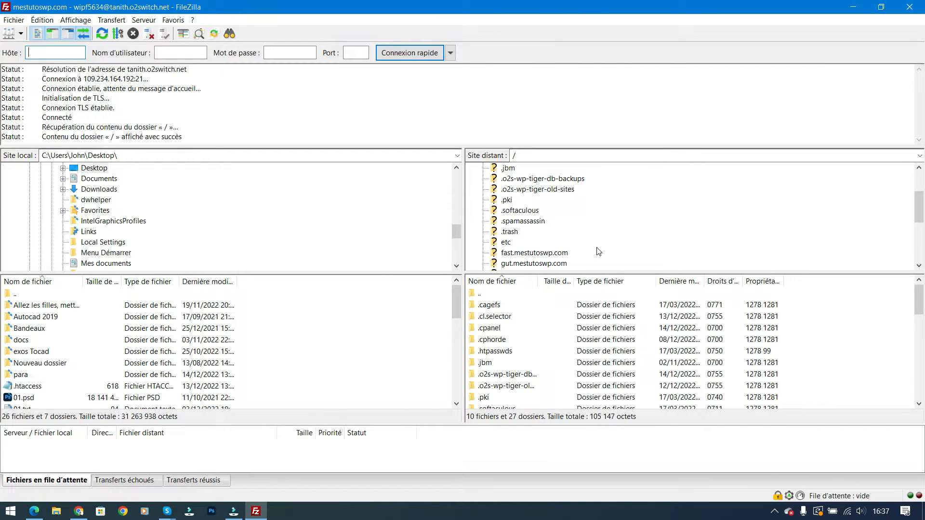
scroll(576, 251, "down", 1)
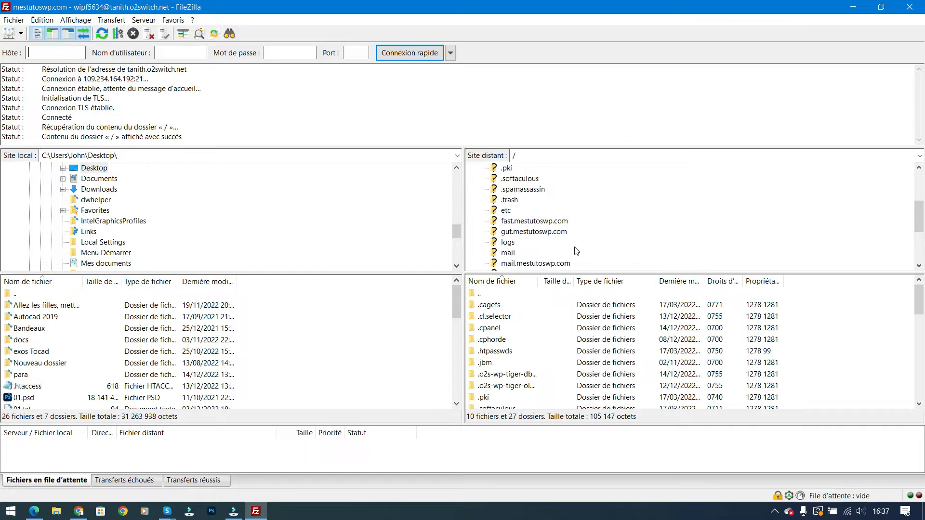
left_click(534, 221)
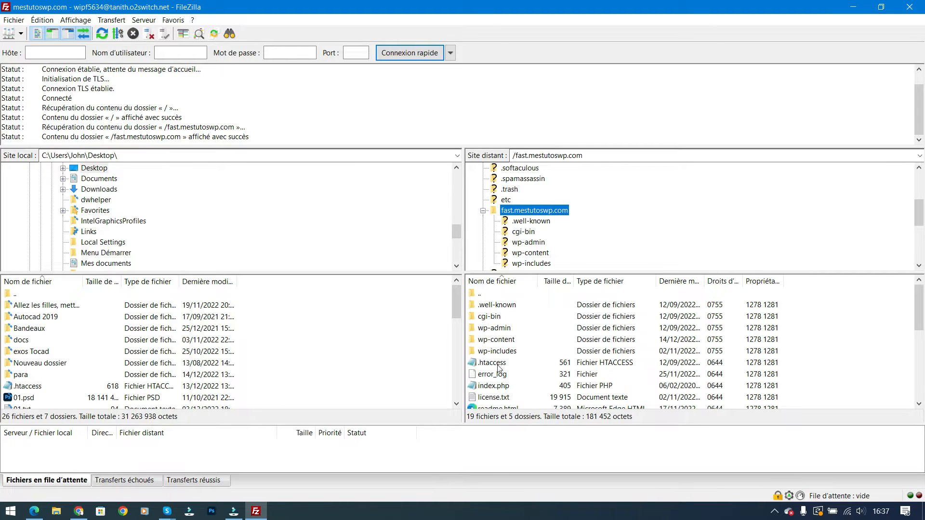
double_click(504, 340)
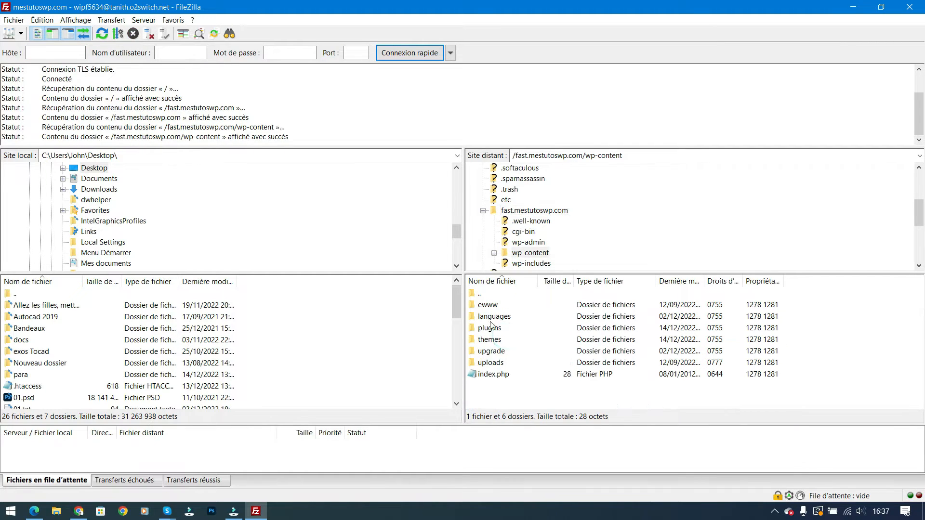
double_click(496, 327)
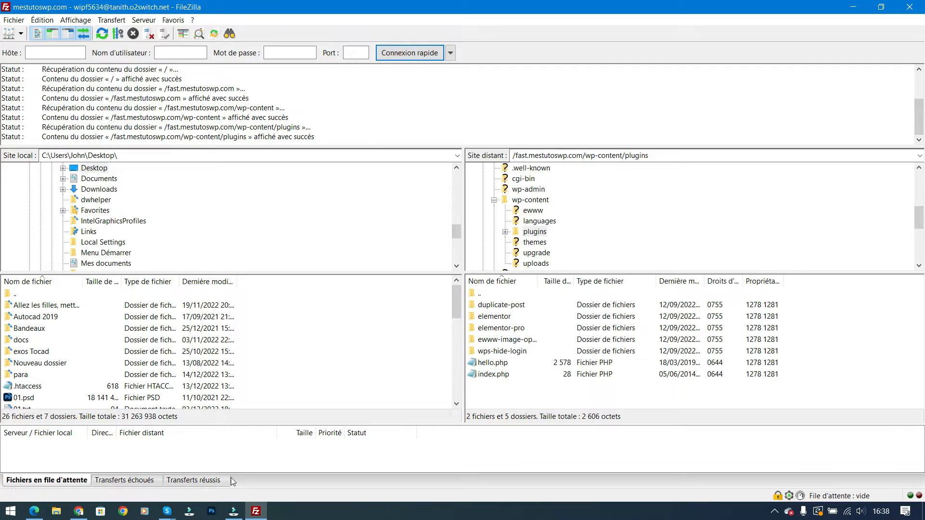
left_click(79, 512)
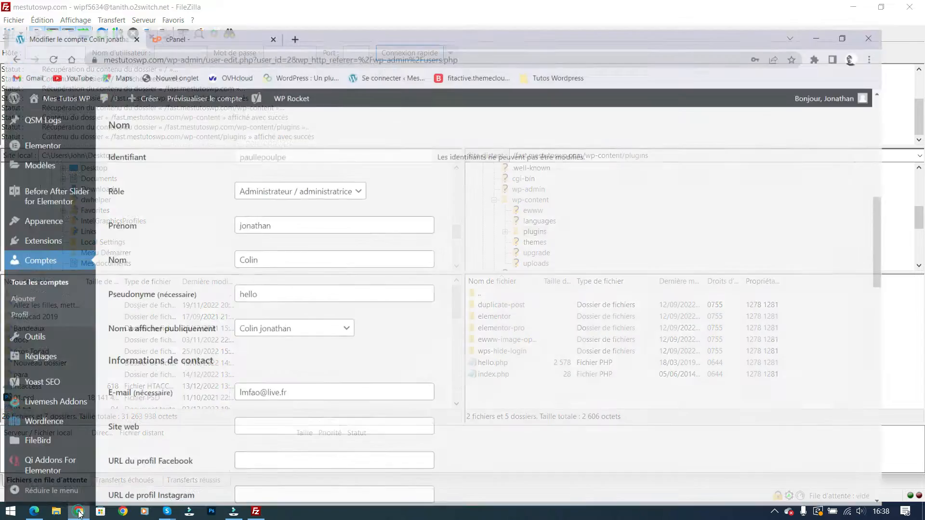
On the cPanel extensions page, view Elementor Website Builder's available versions without choosing one
left_click(236, 19)
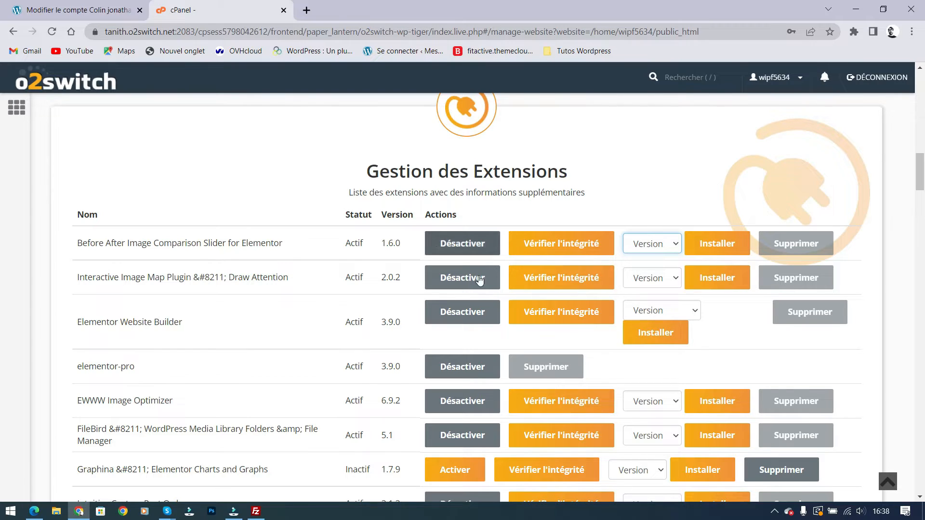
left_click(696, 313)
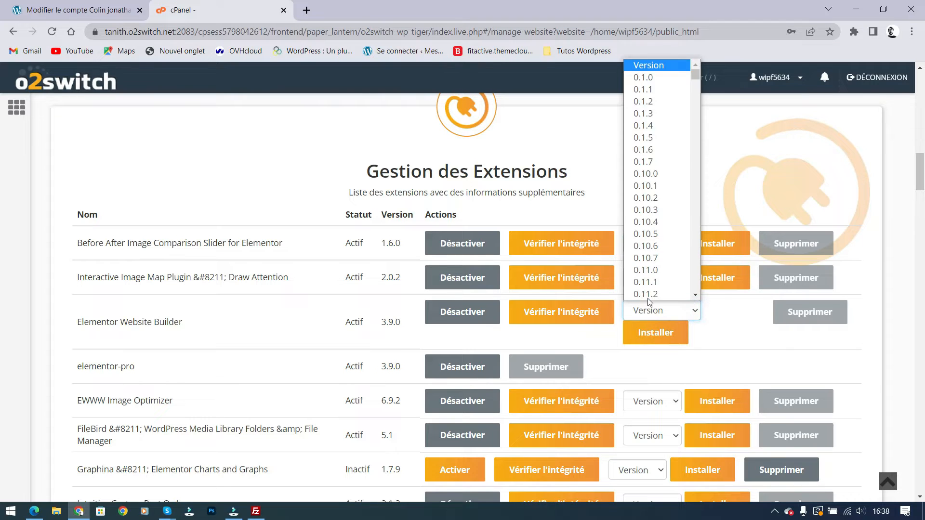
scroll(656, 253, "down", 1)
scroll(656, 254, "down", 20)
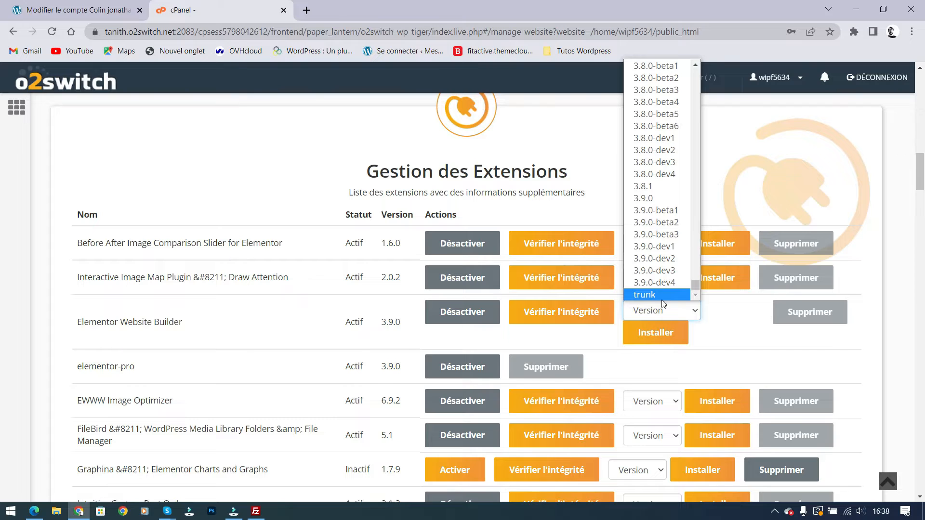
left_click(719, 321)
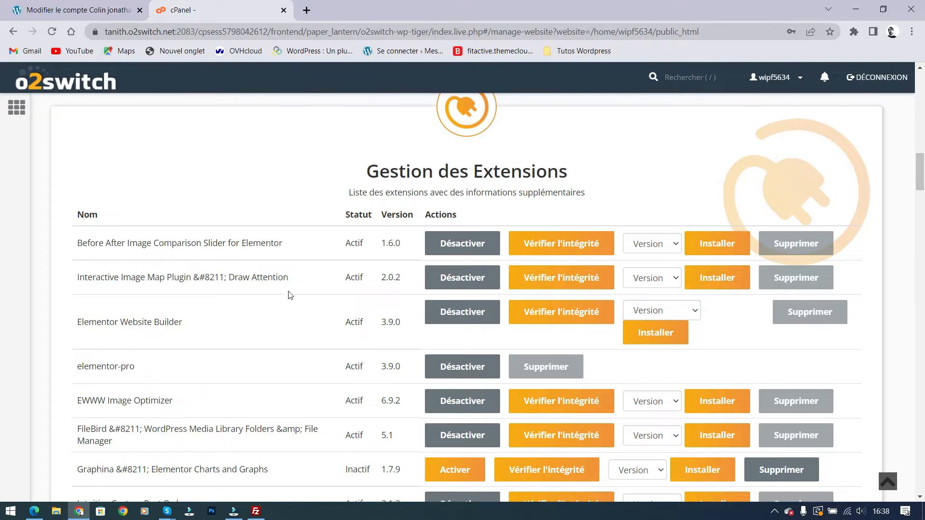
scroll(292, 301, "down", 2)
scroll(309, 306, "up", 1)
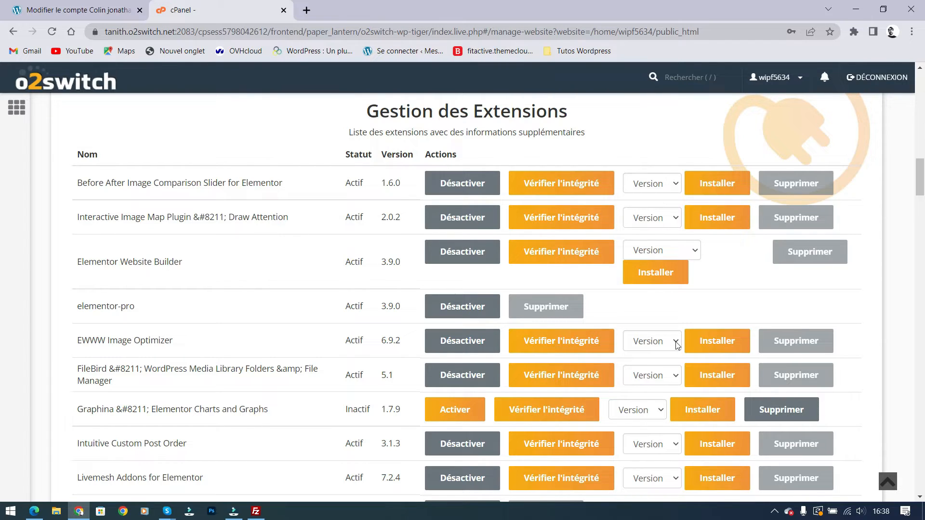
Choose version 6.9.1 for EWWW Image Optimizer without installing, then return to the WordPress account tab
left_click(662, 347)
scroll(646, 288, "down", 5)
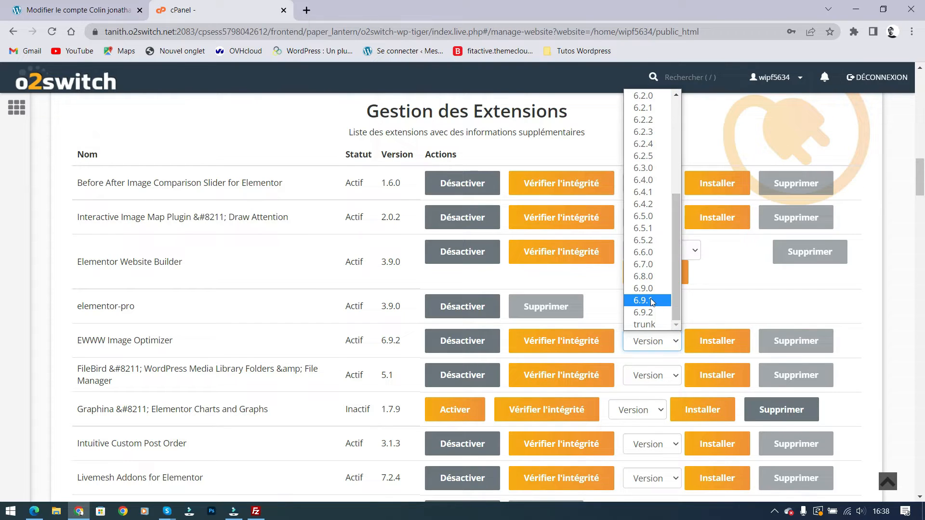
left_click(651, 301)
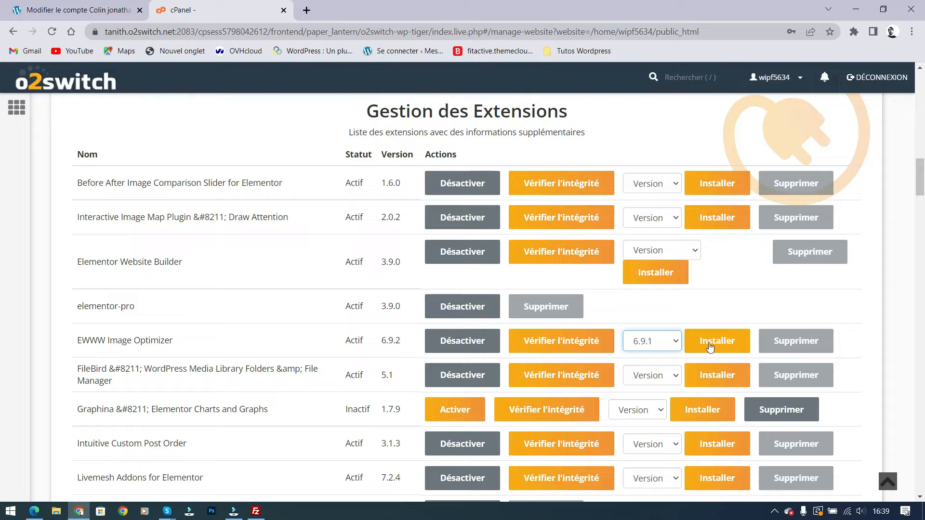
left_click(840, 307)
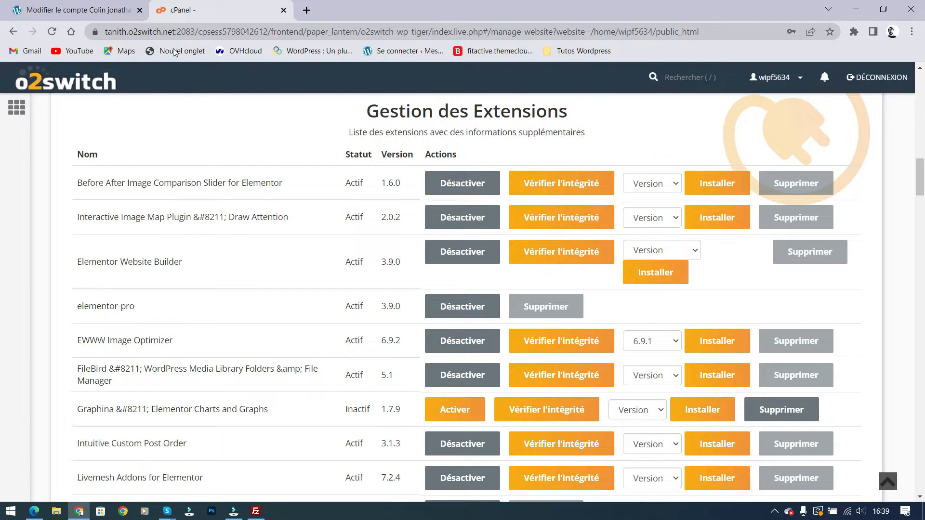
left_click(96, 10)
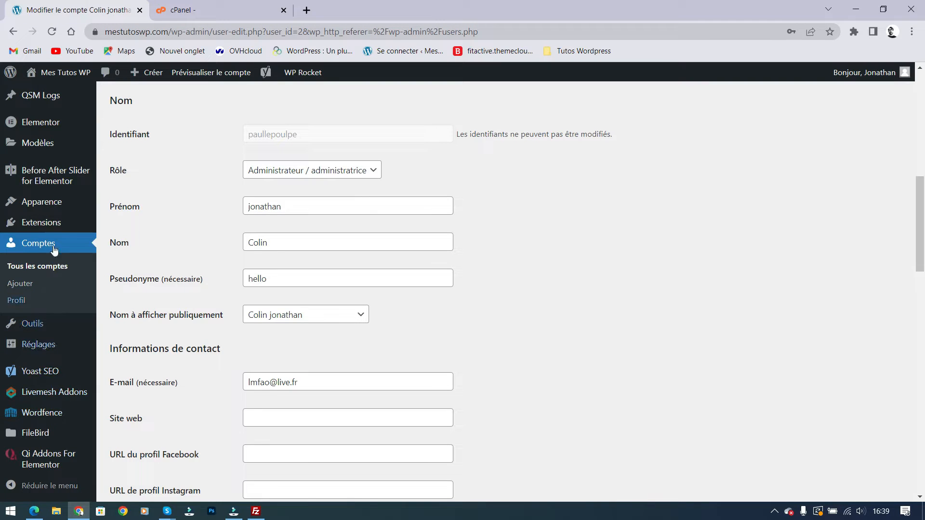
Open WordPress's Extensions installées list in a new tab, view it, then return to cPanel
mouse_move(42, 226)
middle_click(117, 226)
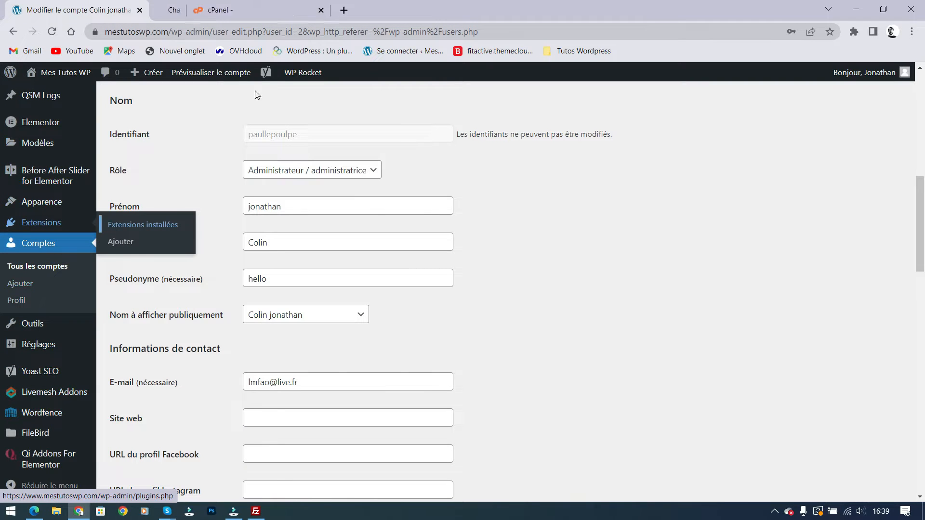
left_click(223, 9)
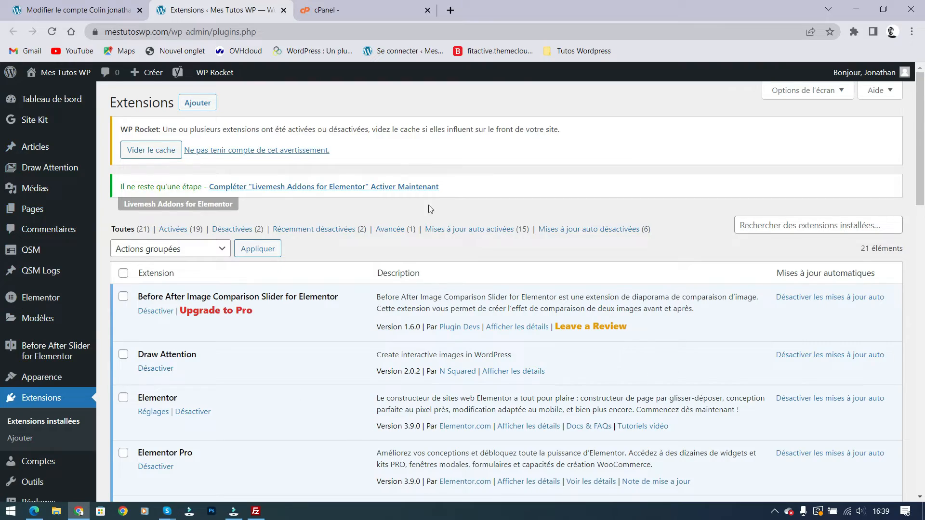
left_click(369, 8)
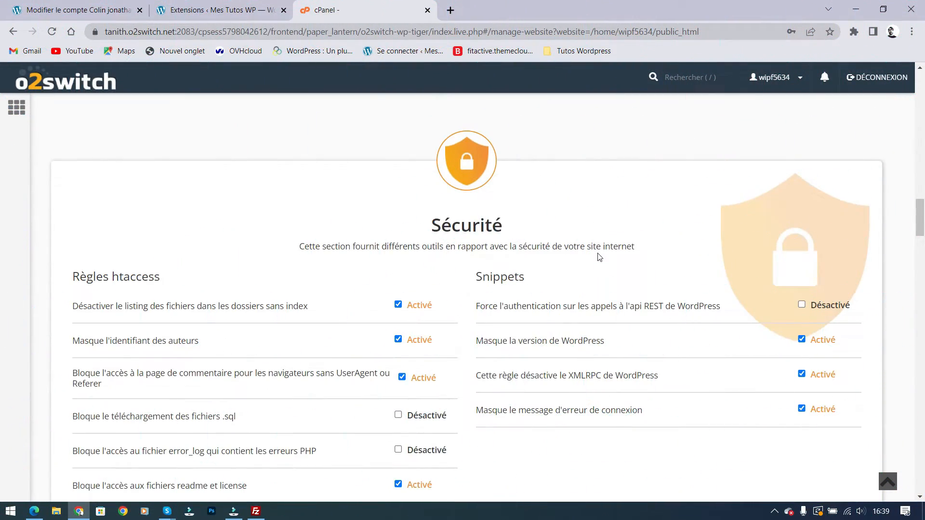
Scroll through WP Tiger's Sécurité rules, then bring FileZilla back with the wp-content/plugins folder
scroll(597, 253, "down", 1)
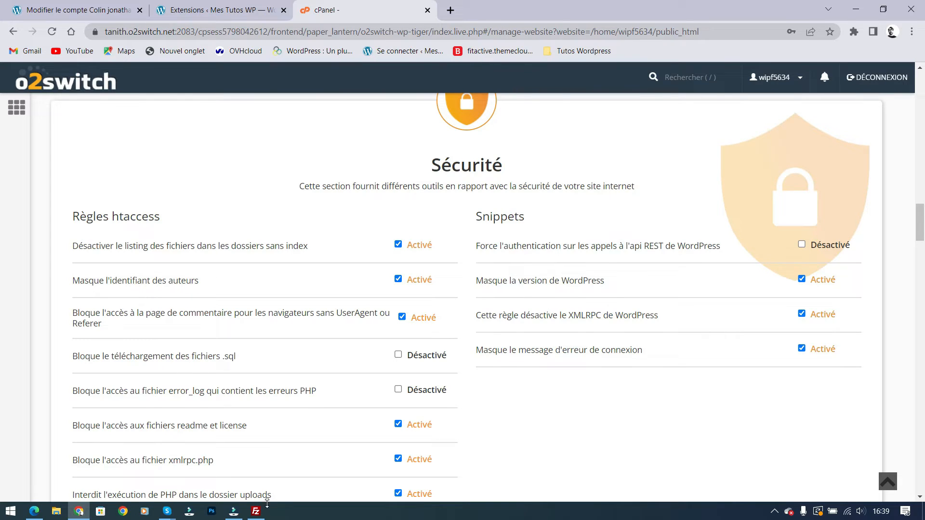
left_click(256, 511)
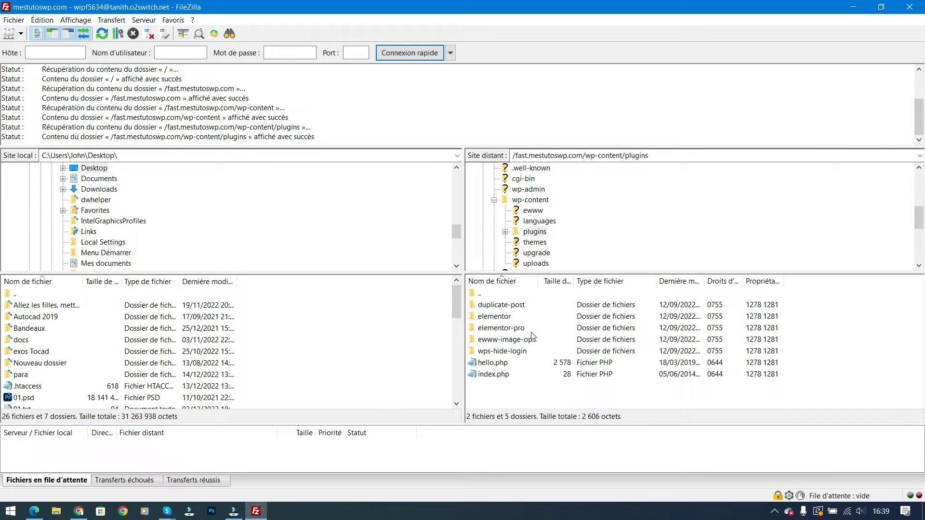
Move up to the fast.mestutoswp.com folder in FileZilla, select its .htaccess, then return to cPanel
left_click(536, 200)
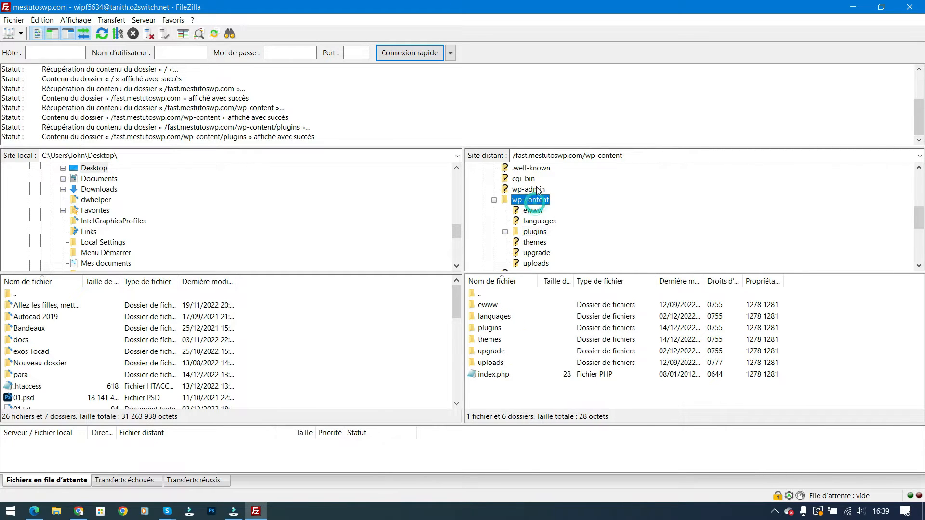
left_click(537, 190)
scroll(564, 212, "up", 2)
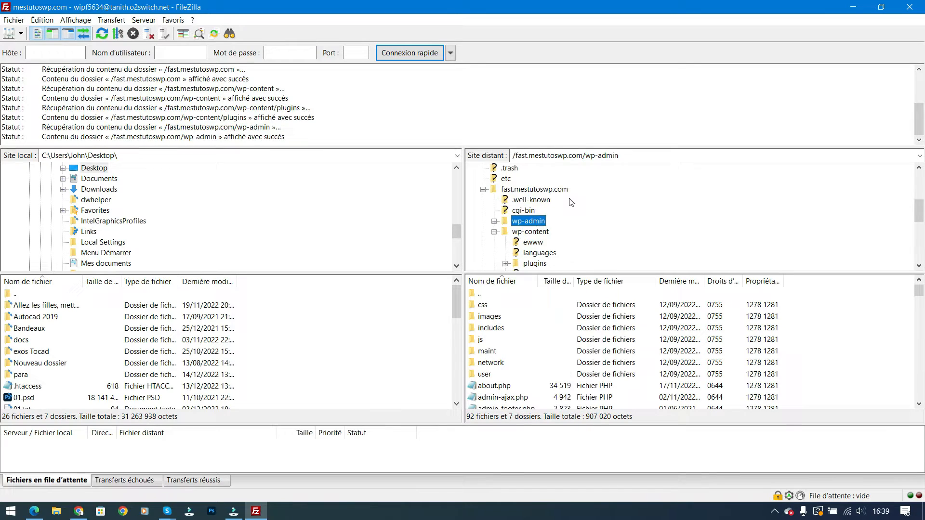
left_click(529, 223)
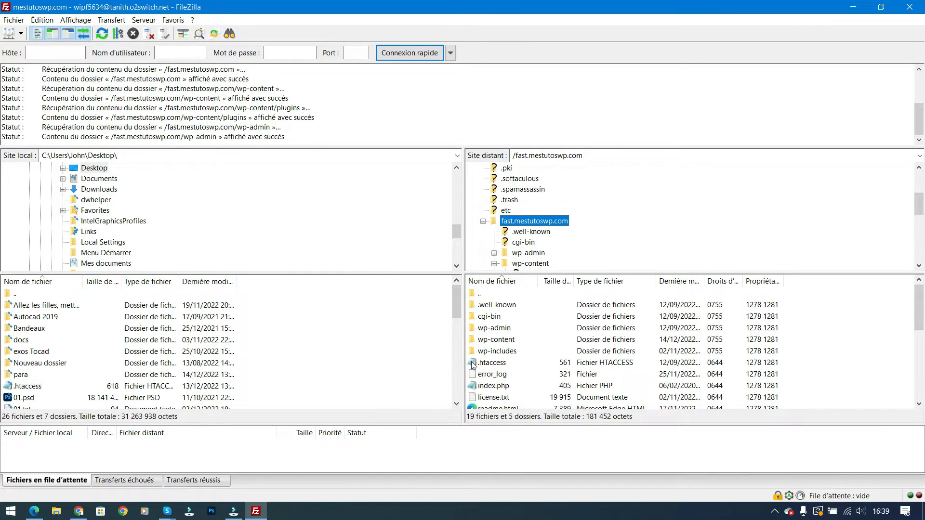
left_click(490, 364)
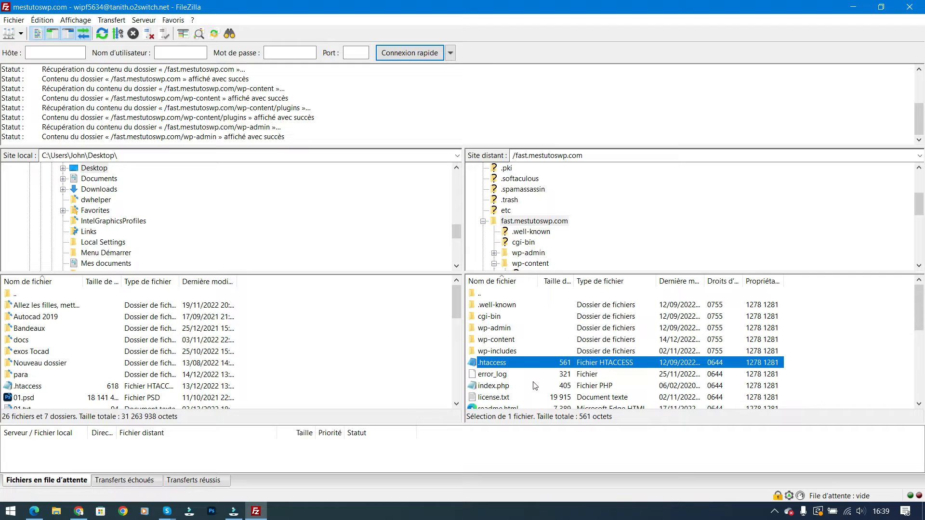
left_click(80, 511)
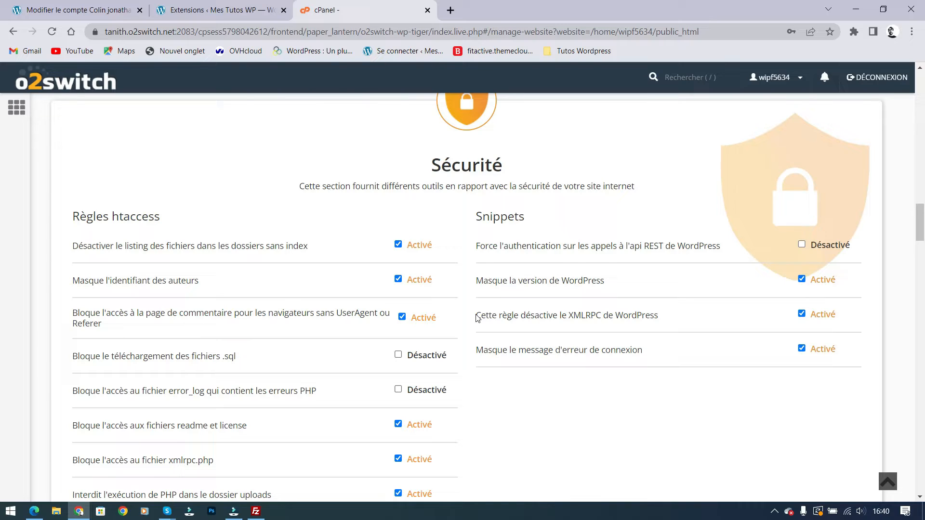
Recheck the htaccess security rules, then bring back FileZilla's fast.mestutoswp.com file listing
scroll(263, 263, "down", 3)
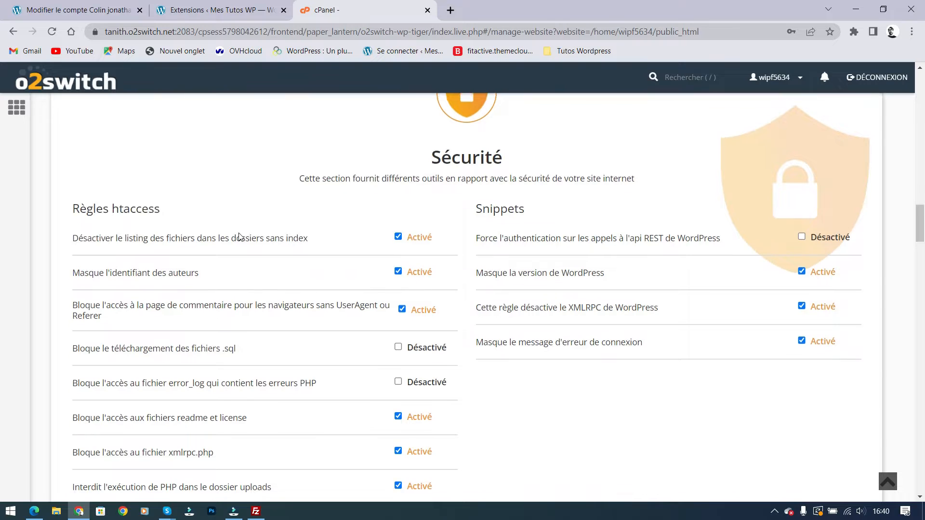
scroll(576, 415, "up", 1)
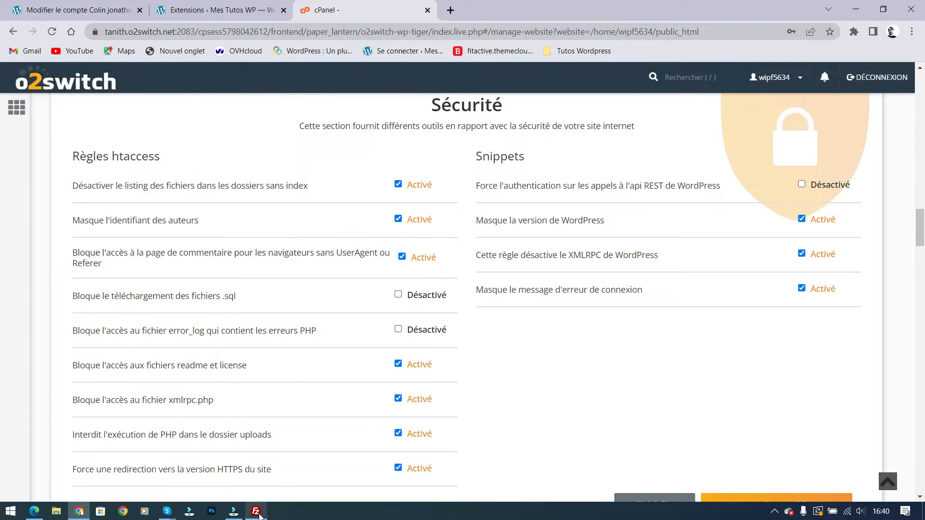
left_click(256, 511)
scroll(526, 331, "down", 1)
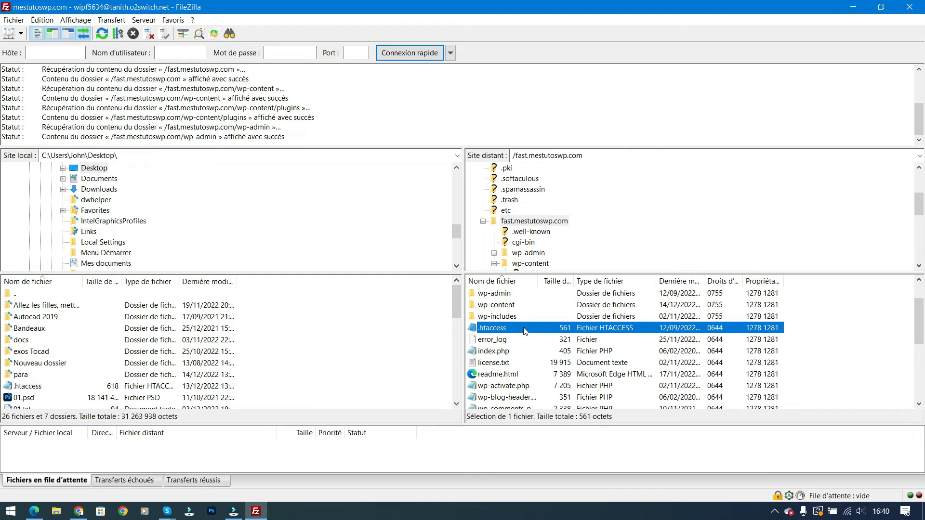
Select index.php among the site's root files, then minimise FileZilla
left_click(498, 352)
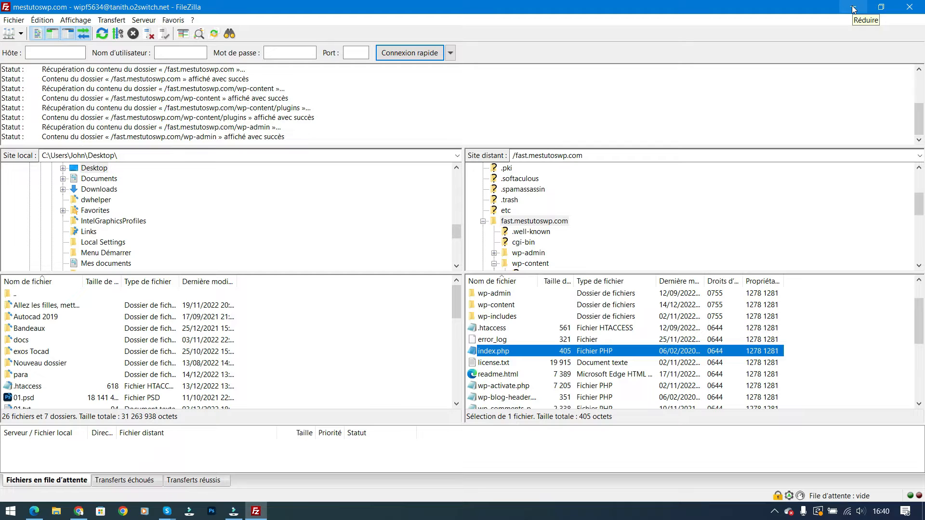
left_click(853, 8)
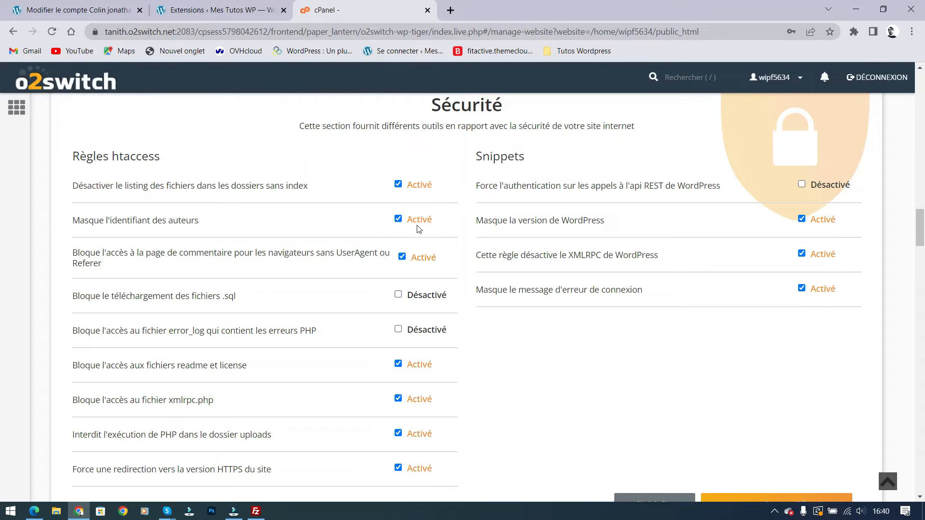
Return to the WordPress profile page and highlight the first name, last name and nickname values
left_click(107, 12)
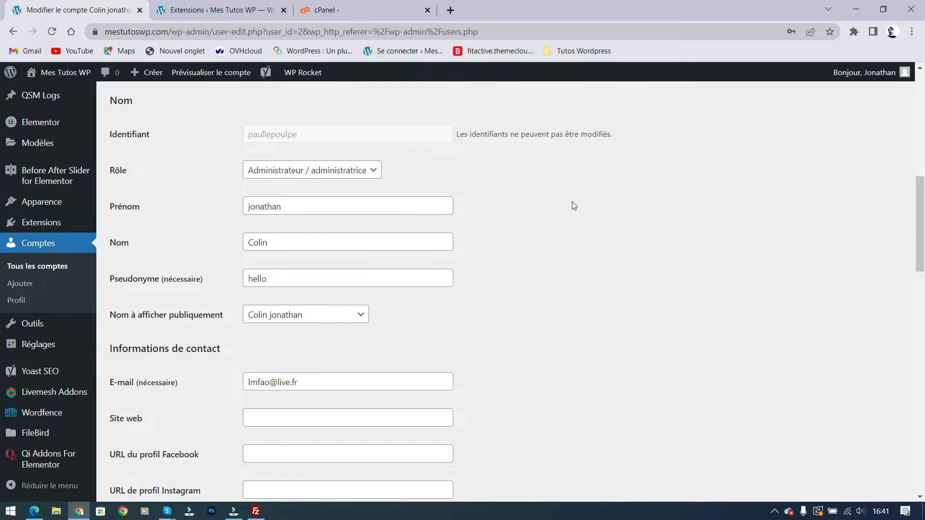
scroll(571, 204, "up", 6)
scroll(382, 262, "up", 1)
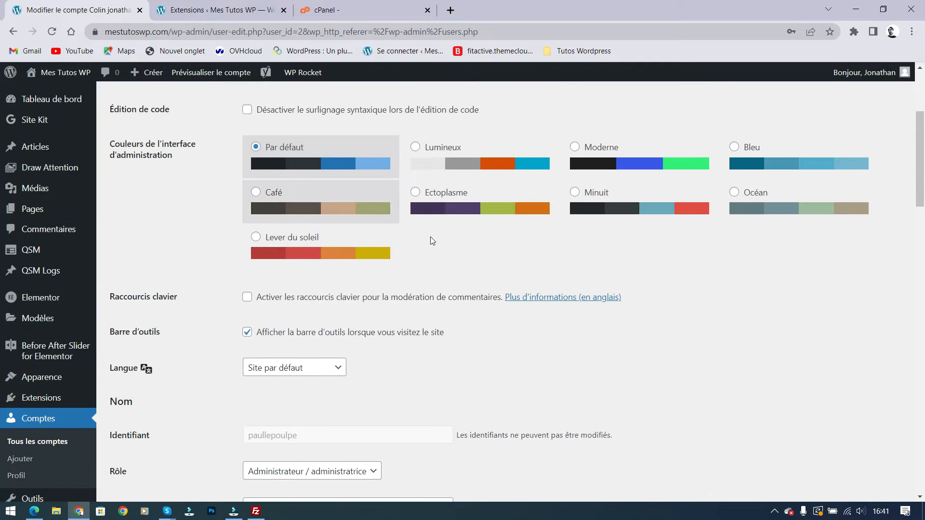
scroll(493, 256, "down", 6)
scroll(494, 253, "up", 2)
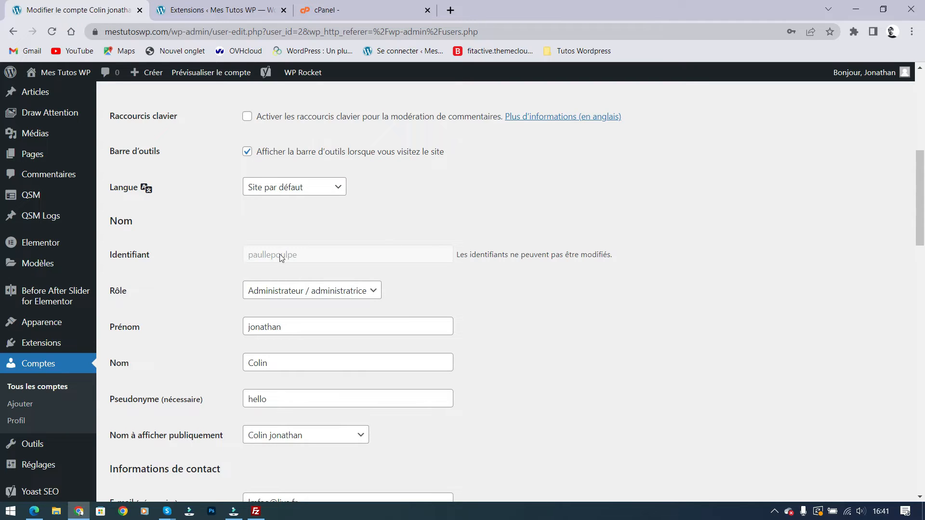
scroll(362, 298, "down", 1)
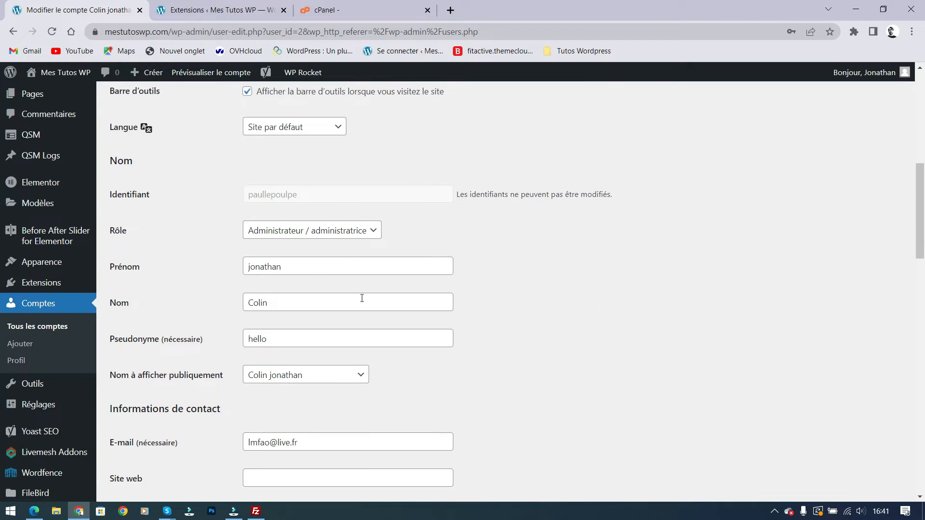
left_click_drag(305, 267, 245, 267)
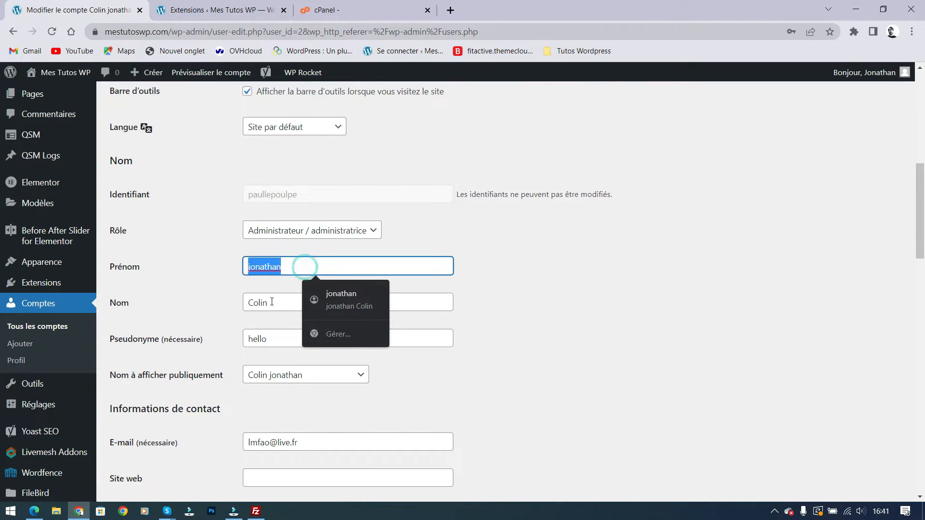
left_click_drag(276, 305, 245, 305)
double_click(274, 340)
left_click(533, 359)
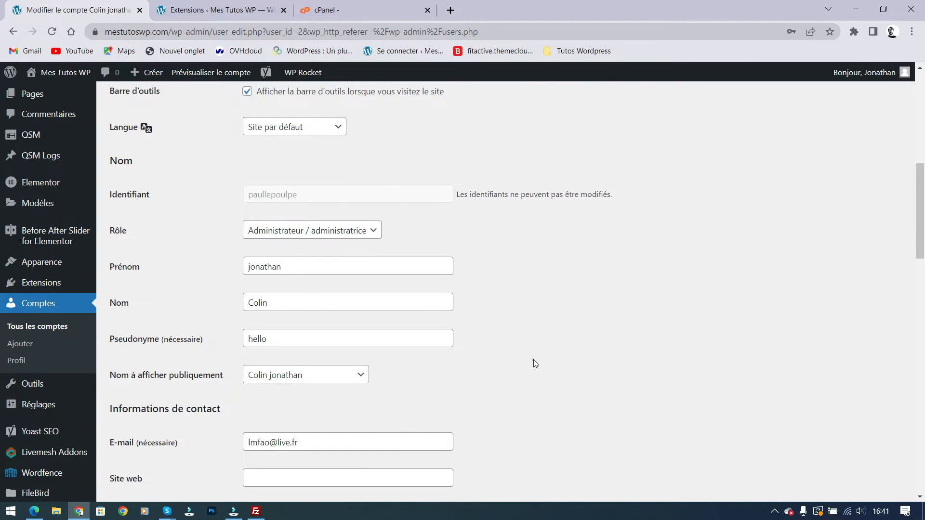
Check the public display name choices without changing them, and highlight the unchangeable username
left_click(302, 376)
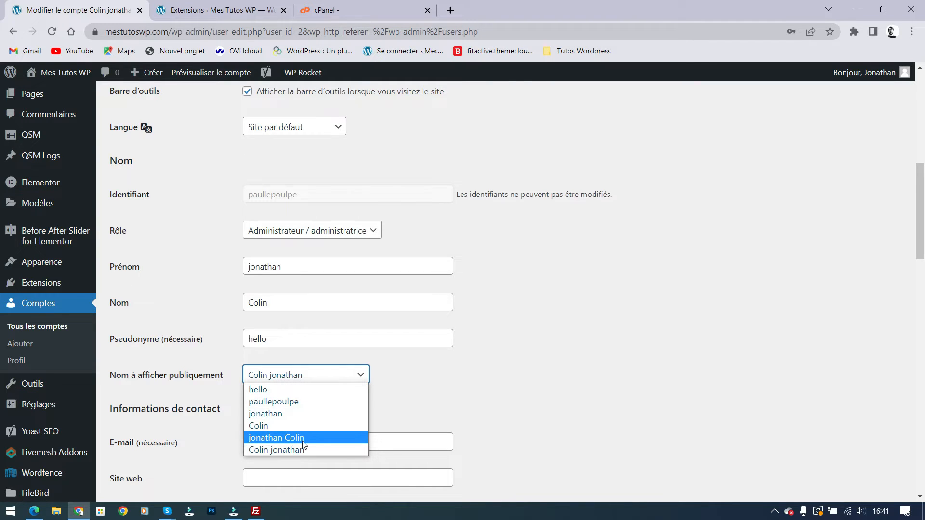
left_click(460, 412)
left_click(290, 262)
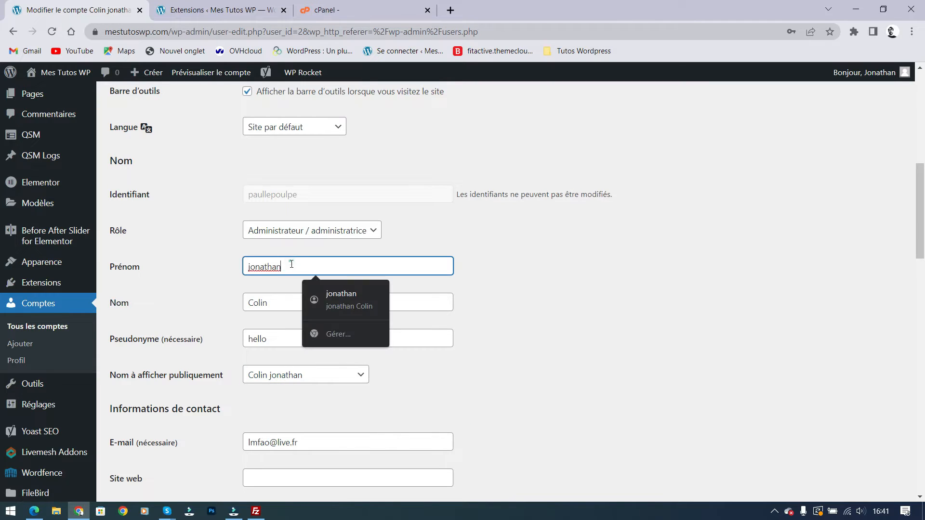
left_click(536, 352)
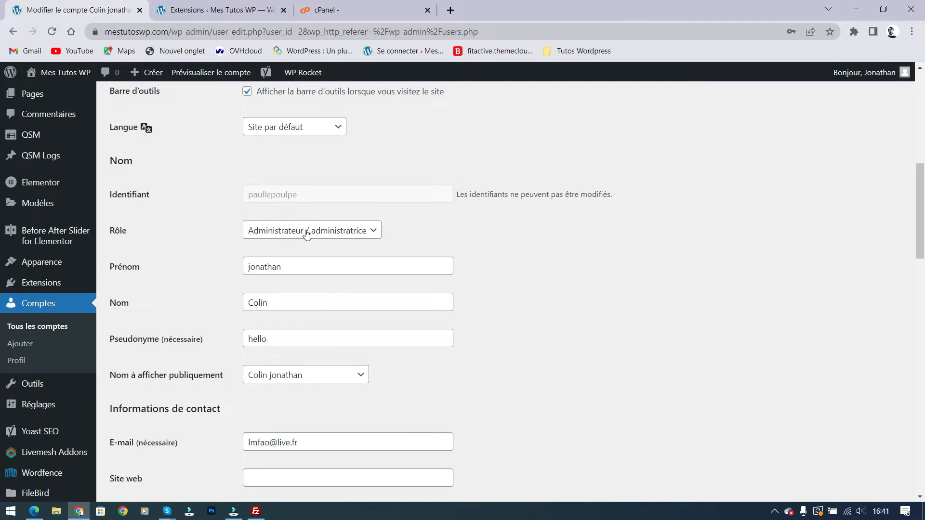
left_click_drag(277, 196, 354, 262)
left_click(582, 308)
Open a private Chrome window and load the woo.mestutoswp.com site
key("ctrl+shift+n")
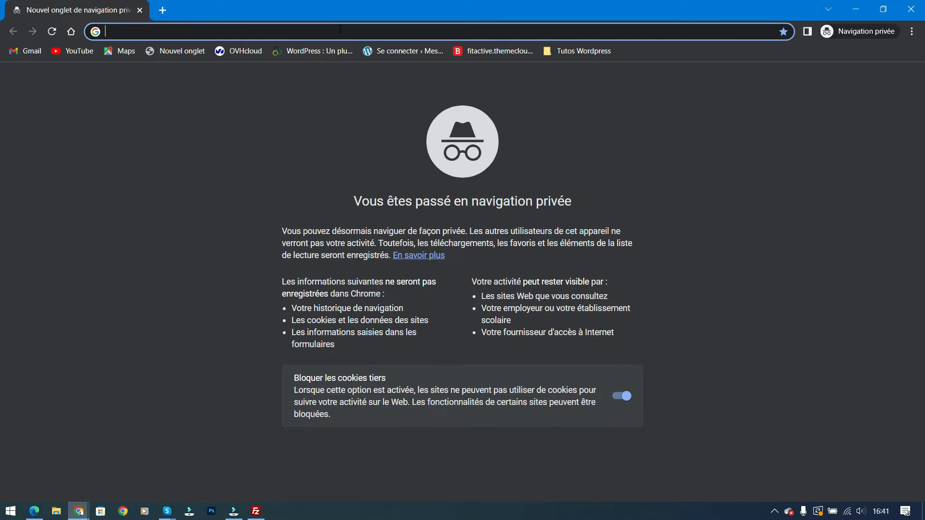
type("woo.mestutoswp.com")
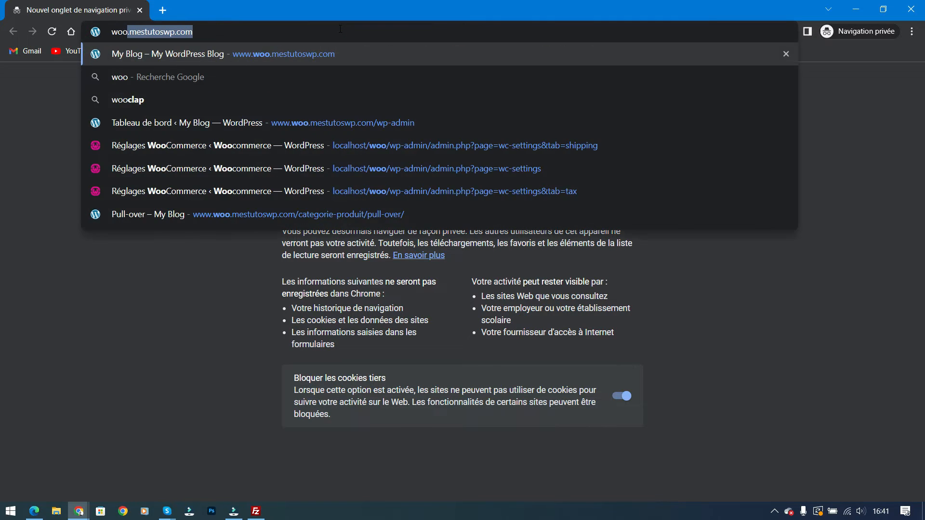
key("Return")
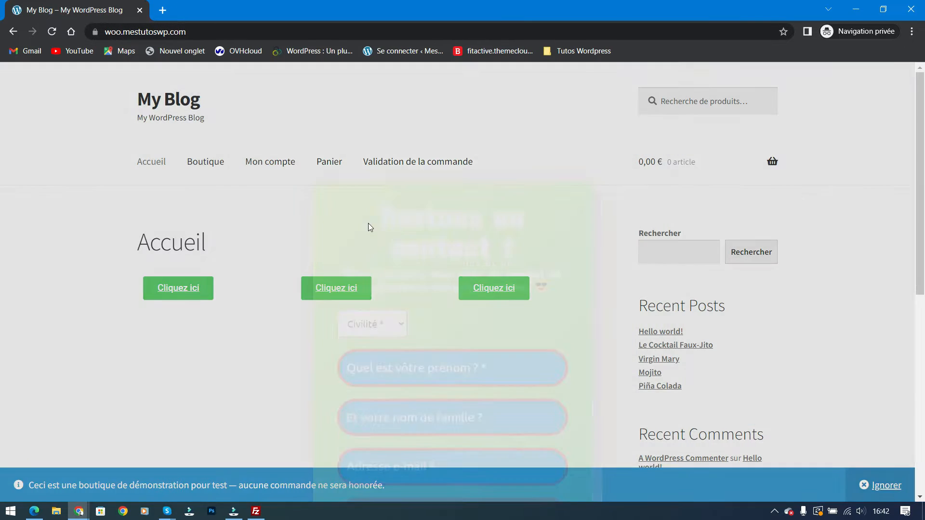
Dismiss the contact form popup and append /wp-admin to the shop's address
left_click(578, 91)
scroll(436, 222, "down", 3)
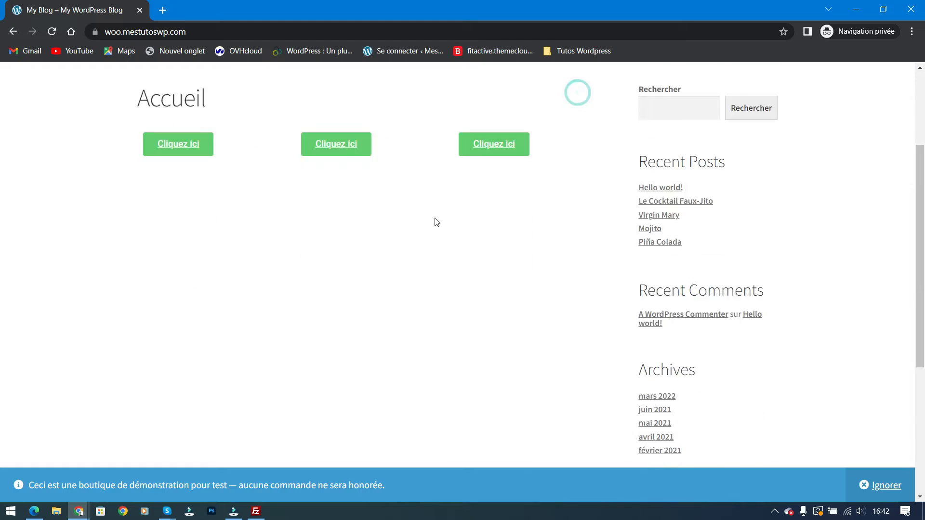
scroll(436, 222, "up", 3)
left_click(219, 32)
left_click(250, 30)
type("/")
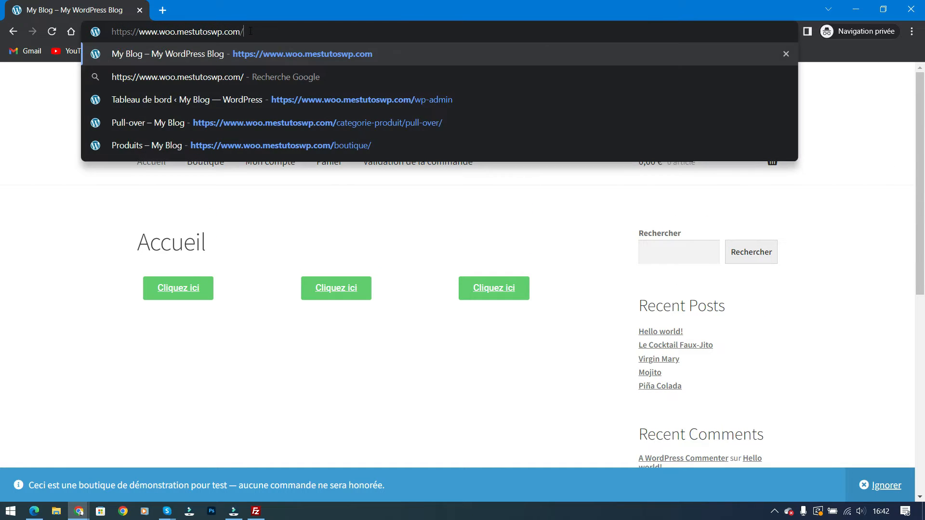
type("wp-admin")
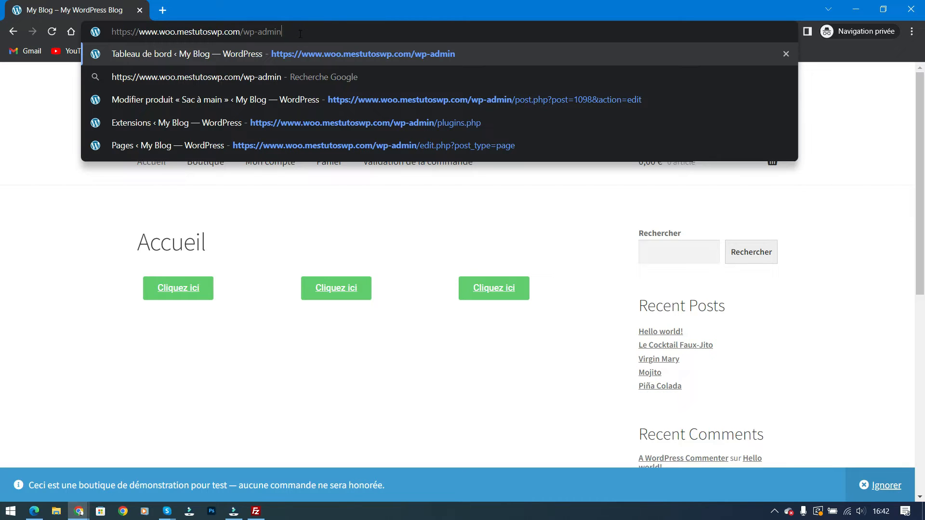
key("Return")
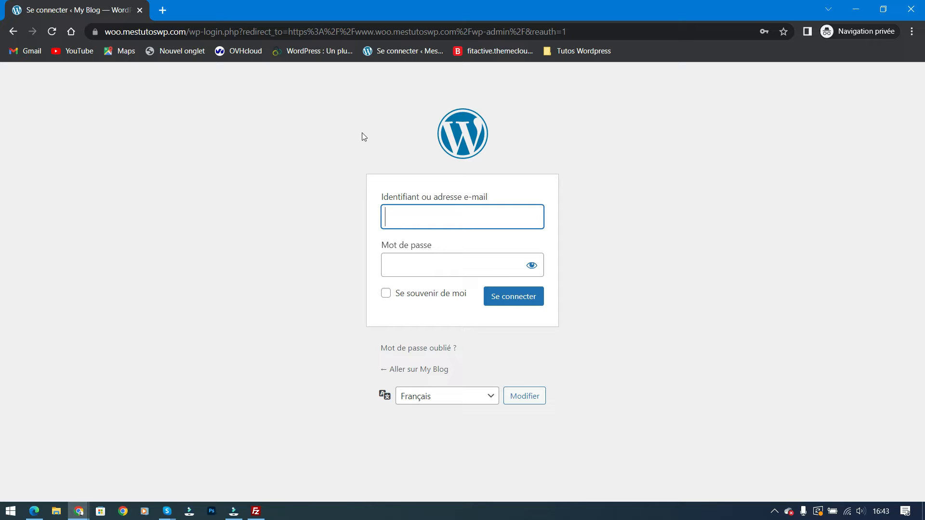
Click off the username field on the shop's WordPress login page
left_click(655, 240)
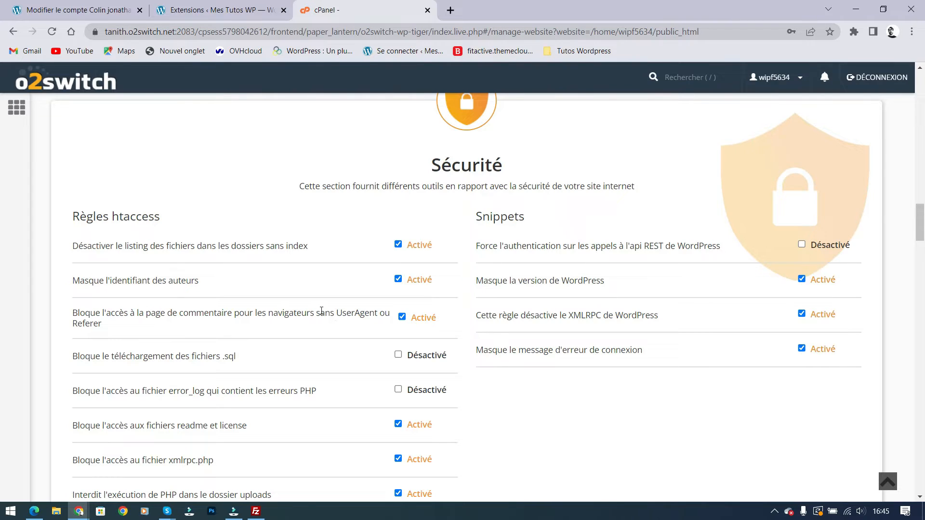
Enable the .sql download block, error_log access block and REST API authentication rules
scroll(186, 322, "down", 1)
scroll(268, 322, "down", 1)
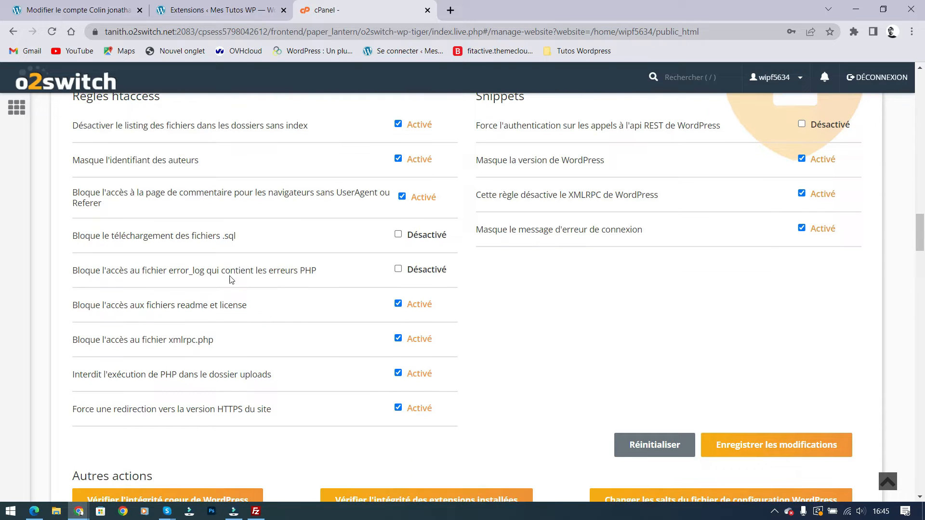
left_click(399, 235)
left_click(398, 269)
left_click(801, 125)
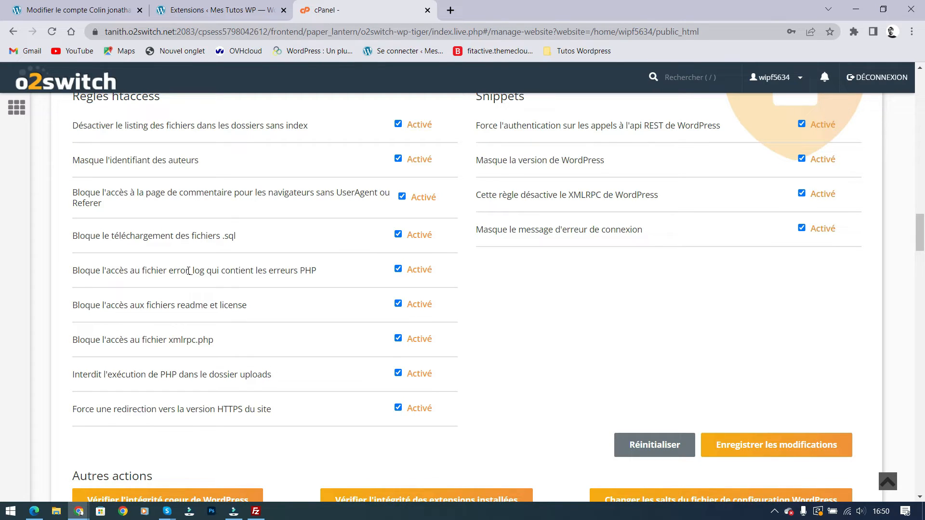
Open the cPanel home page in a new tab and go to its Let's Encrypt SSL manager
middle_click(91, 93)
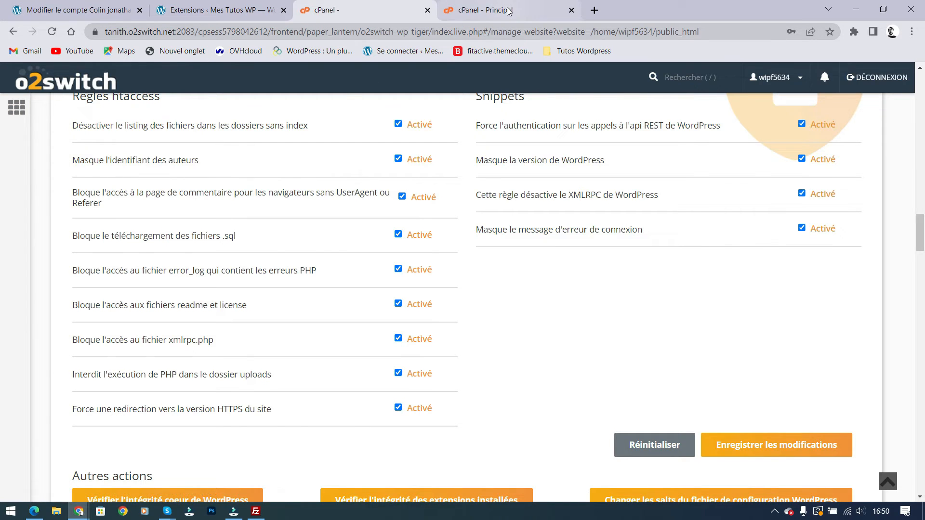
left_click(508, 11)
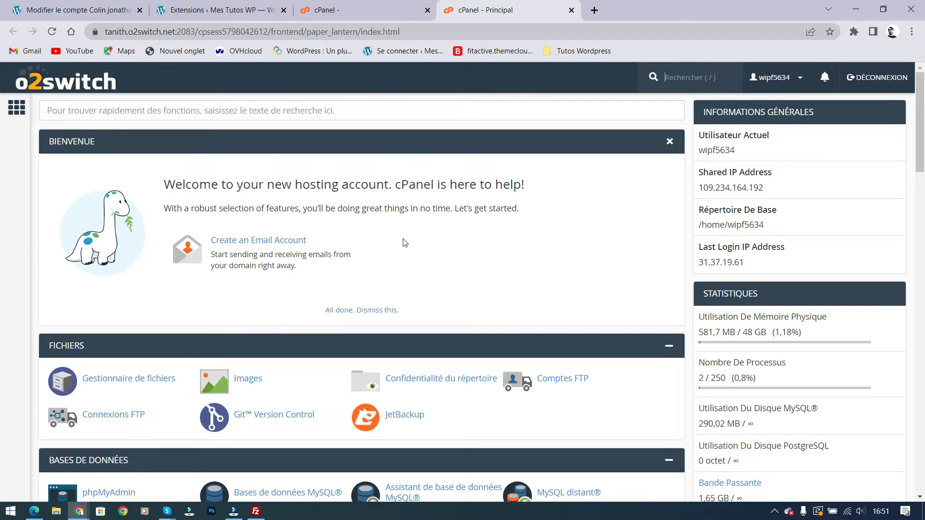
scroll(404, 242, "down", 6)
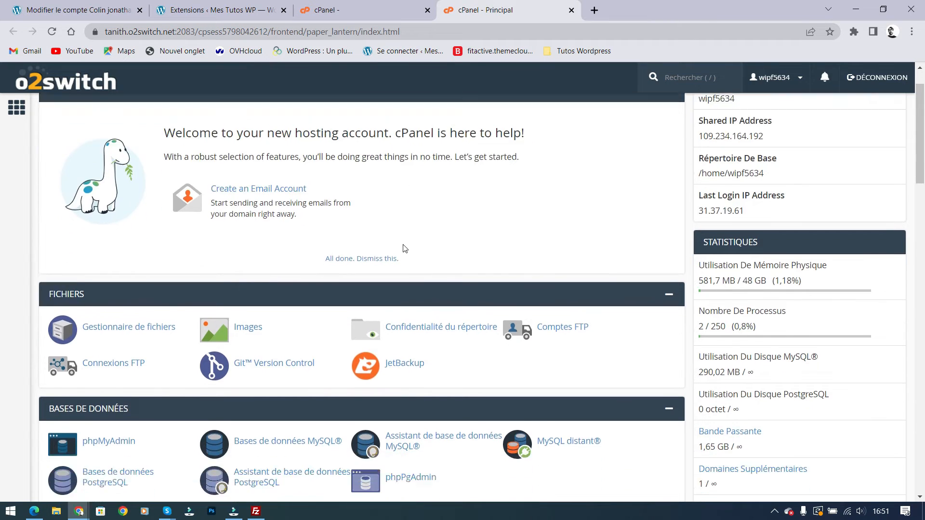
scroll(451, 232, "down", 13)
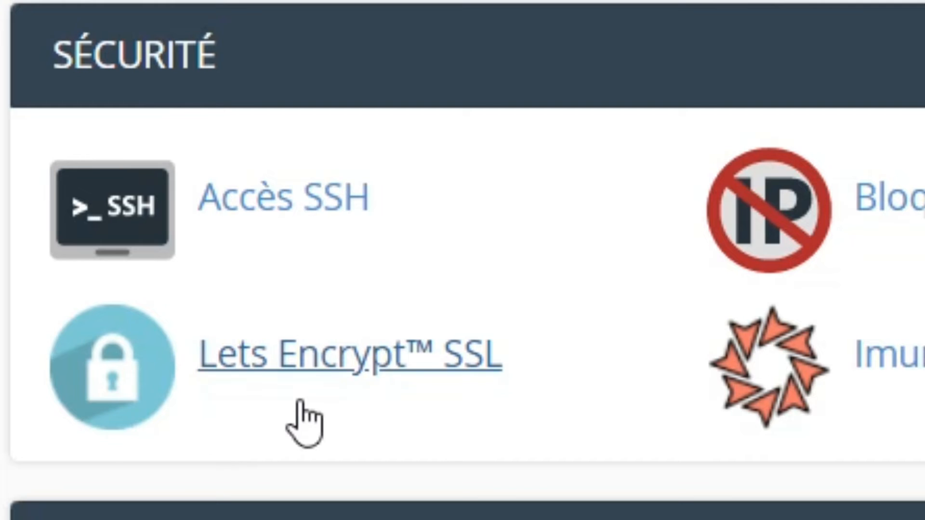
left_click(344, 365)
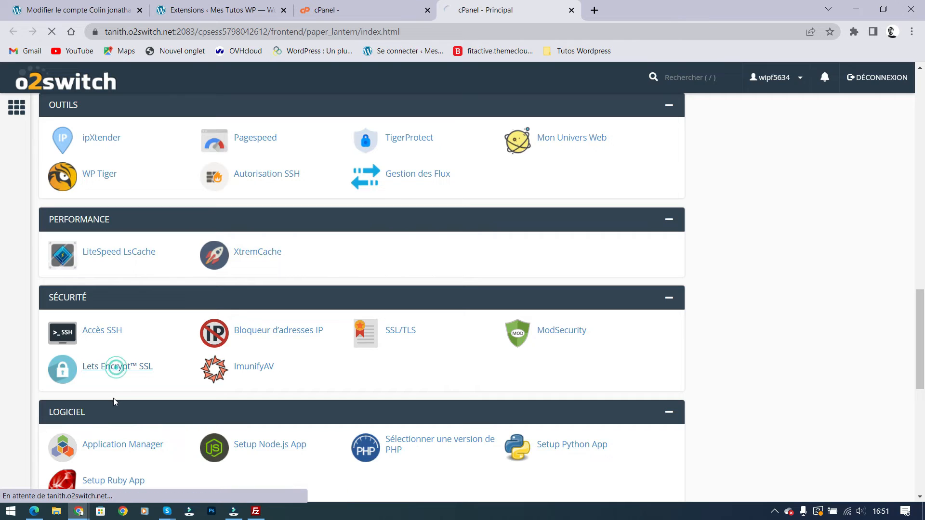
Scroll the Let's Encrypt SSL table down to the last of the nine domains, woo.mestutoswp.com
scroll(320, 324, "down", 15)
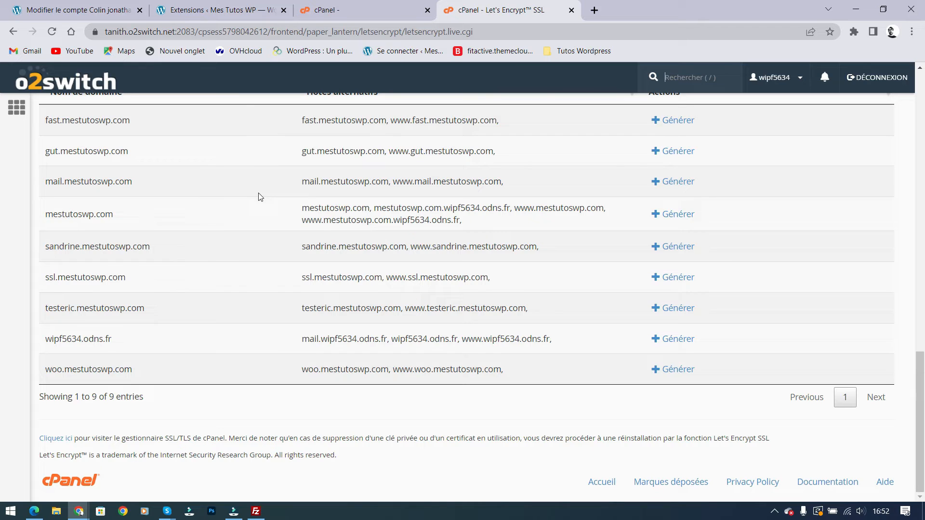
Back in WP Tiger, highlight the forced HTTPS redirection rule, then scroll up to the Sécurité heading
left_click(337, 10)
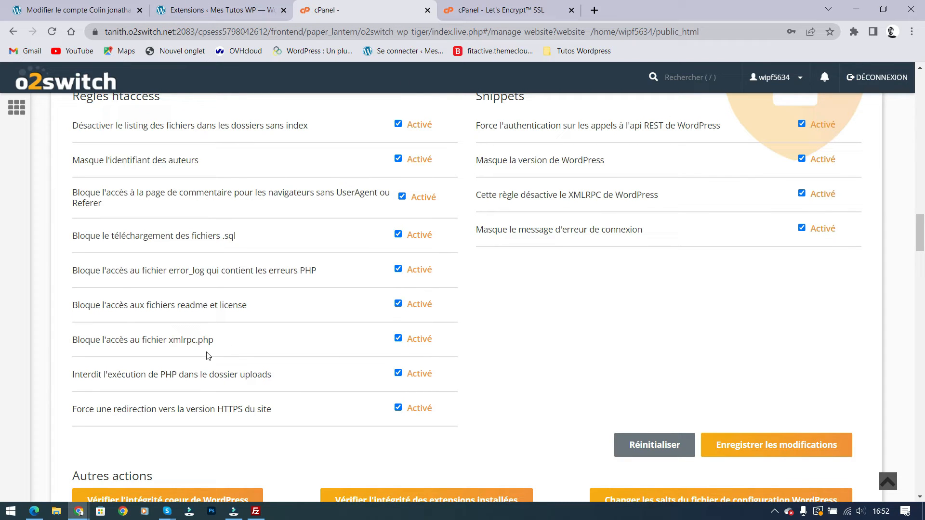
left_click_drag(112, 410, 287, 417)
left_click(286, 417)
scroll(530, 243, "up", 1)
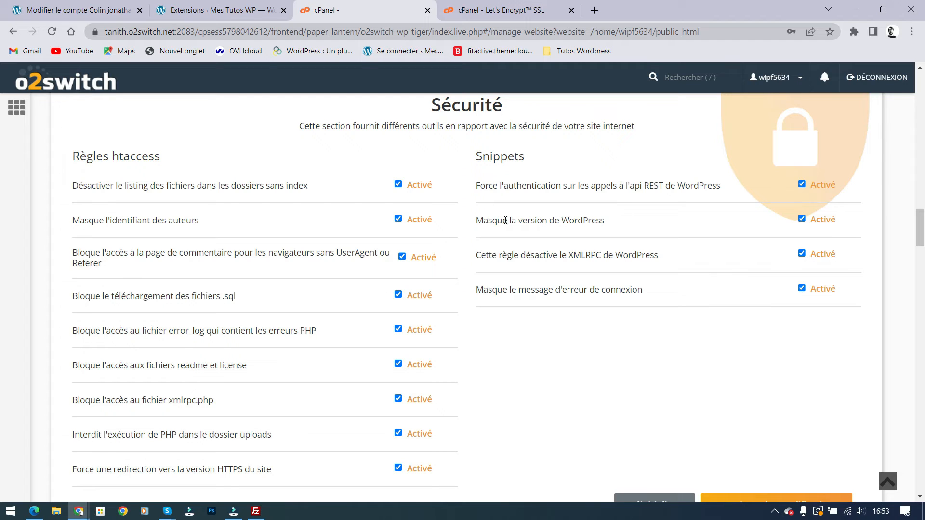
left_click_drag(501, 220, 596, 220)
left_click(619, 228)
left_click(619, 228)
Open the live mestutoswp.com homepage in a new tab via Aller sur le site
left_click(60, 10)
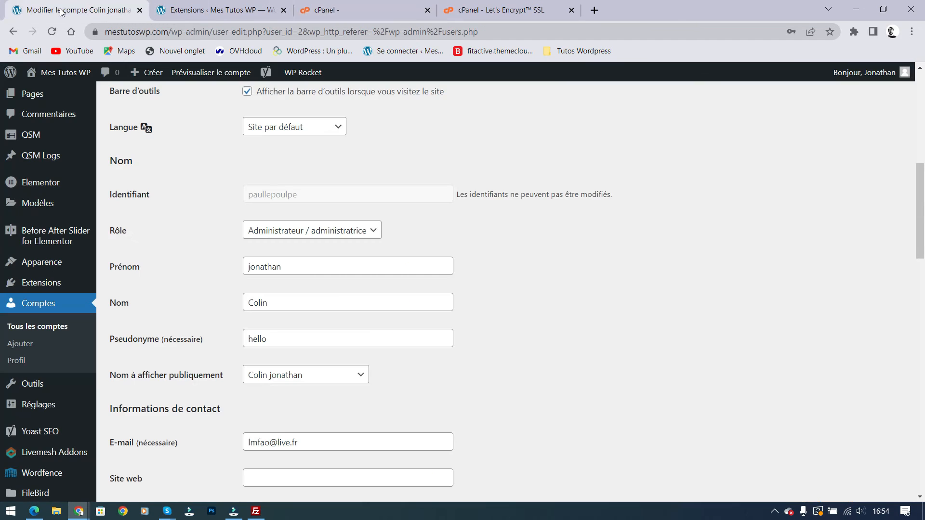
middle_click(81, 75)
left_click(216, 9)
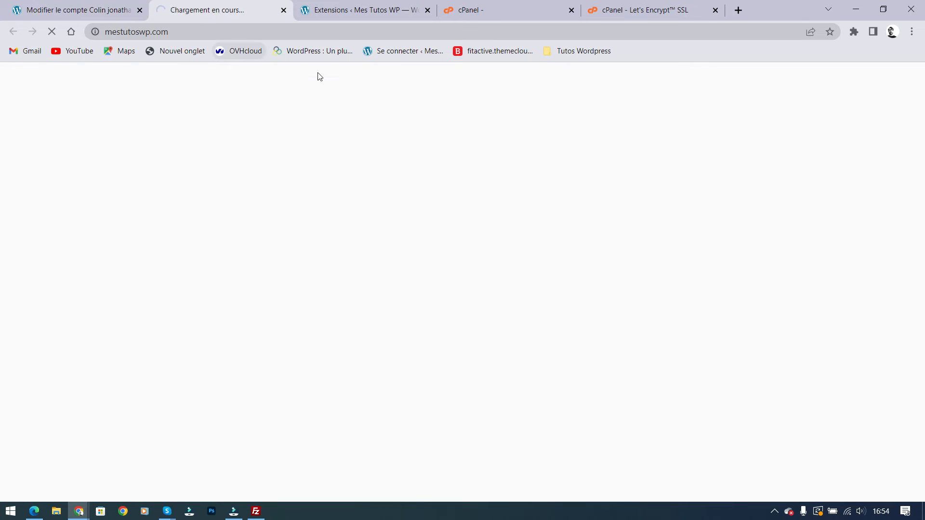
Run Wappalyzer on the homepage, scroll through its detected technologies, then close it
left_click(854, 31)
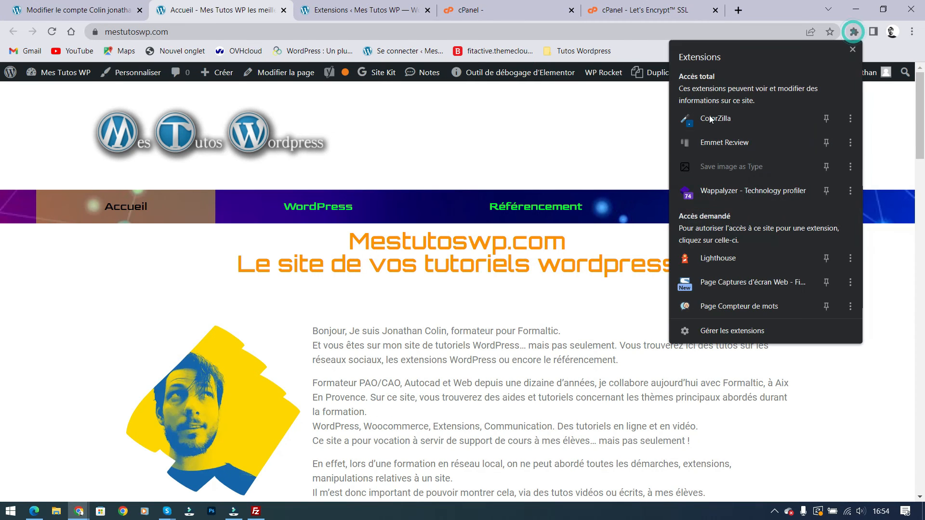
left_click(719, 193)
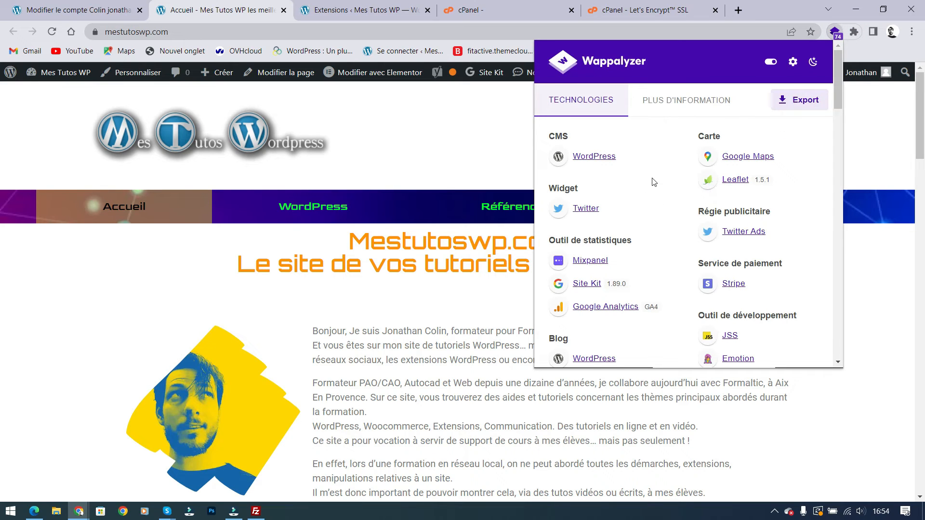
scroll(626, 190, "down", 4)
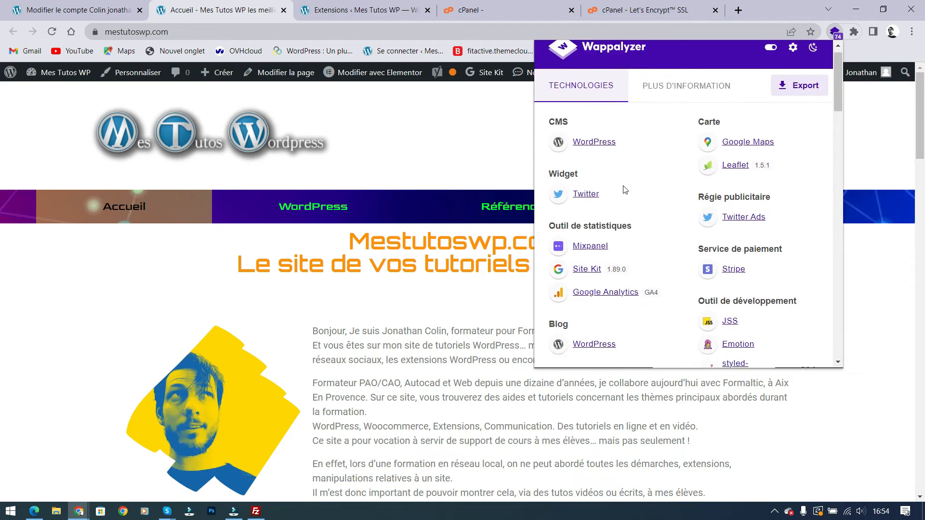
scroll(631, 193, "down", 12)
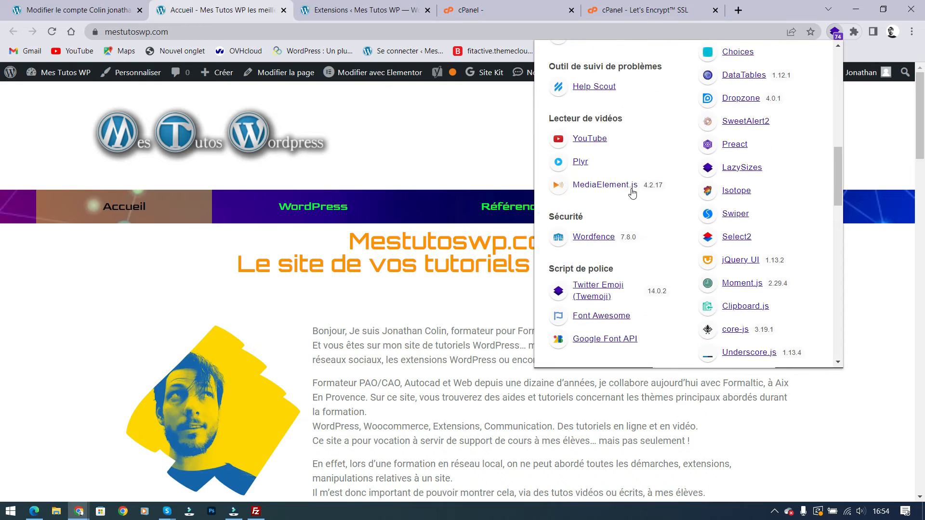
scroll(633, 198, "down", 10)
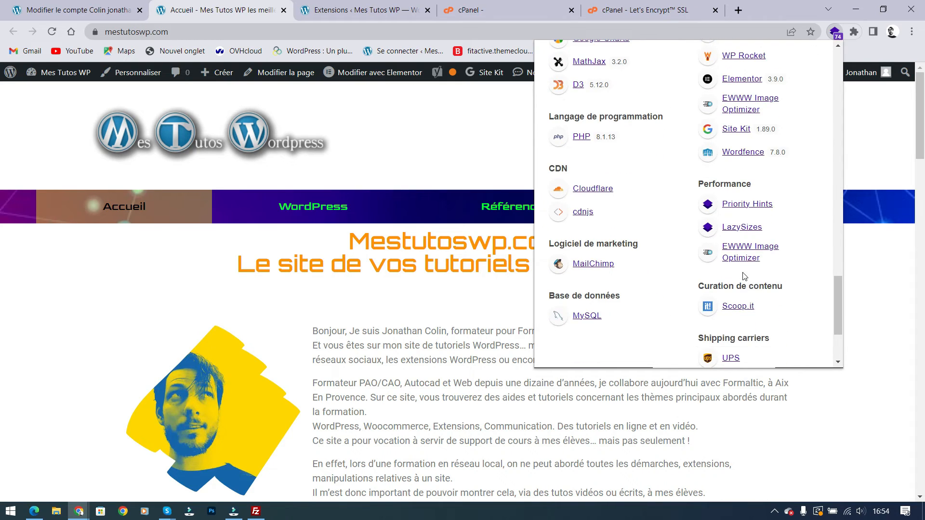
scroll(737, 226, "up", 5)
scroll(736, 231, "down", 3)
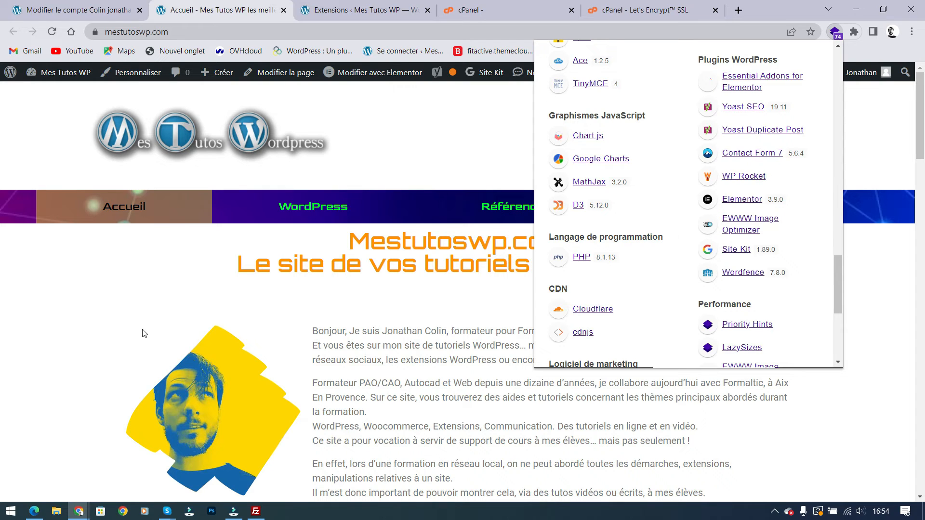
left_click(66, 304)
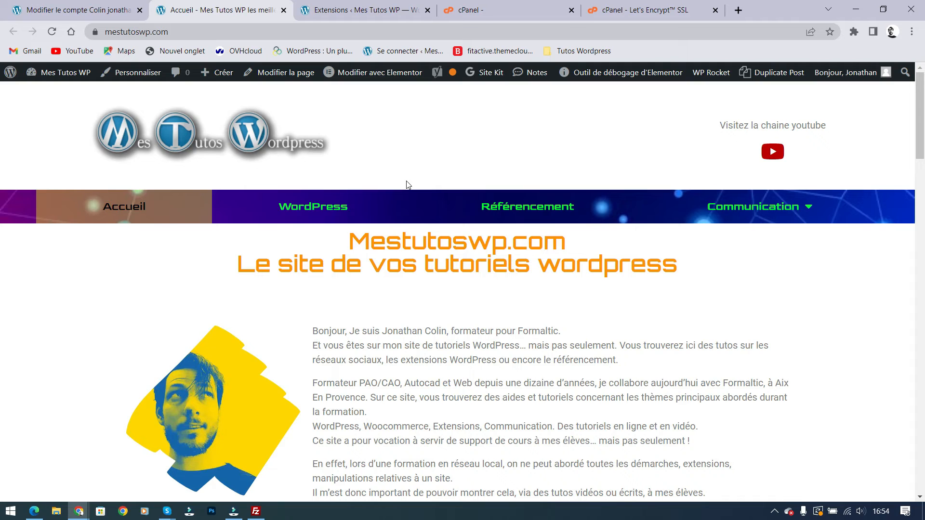
Review WP Tiger's Sécurité rules, including XMLRPC, down to the Enregistrer les modifications button
left_click(519, 9)
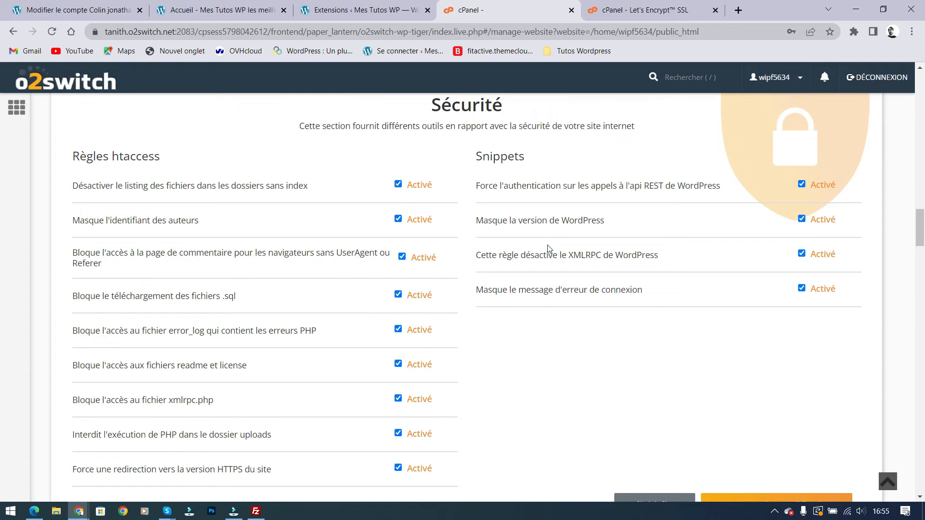
left_click_drag(567, 257, 604, 255)
left_click(675, 254)
scroll(654, 269, "down", 1)
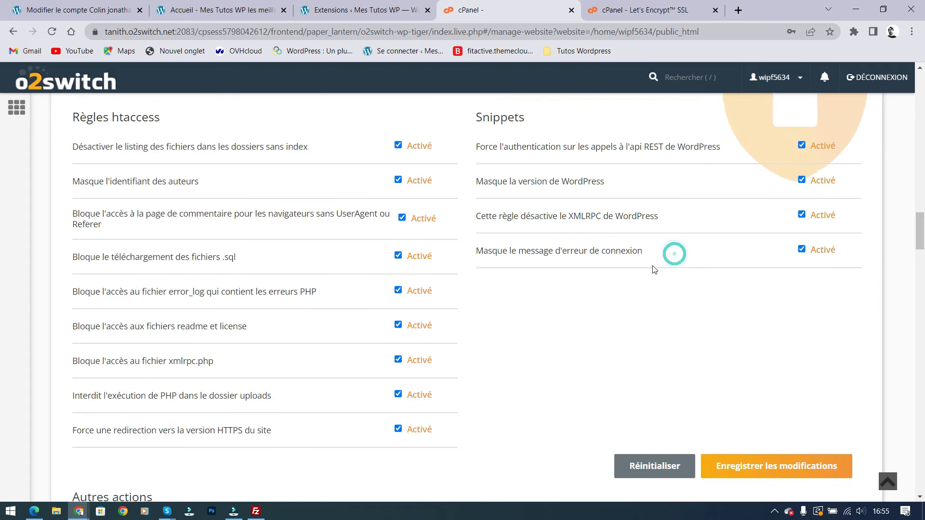
scroll(632, 381, "up", 1)
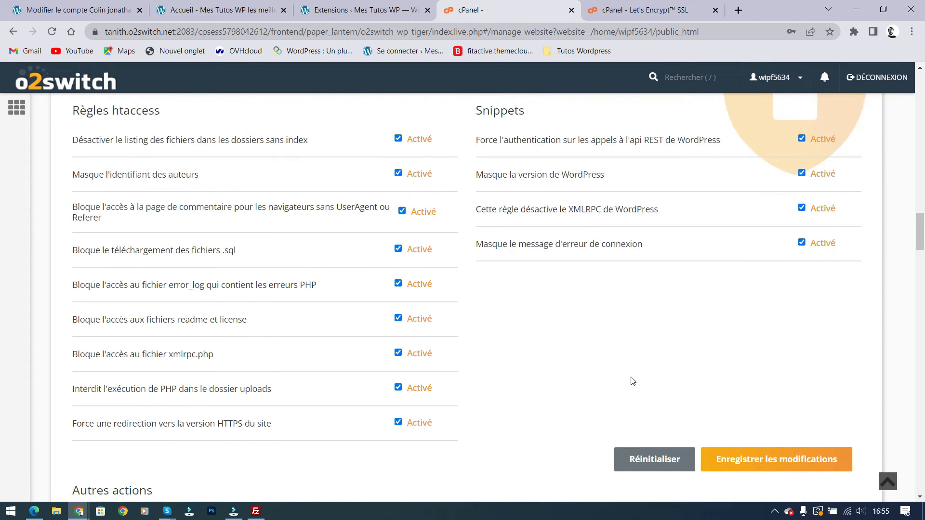
scroll(632, 381, "up", 1)
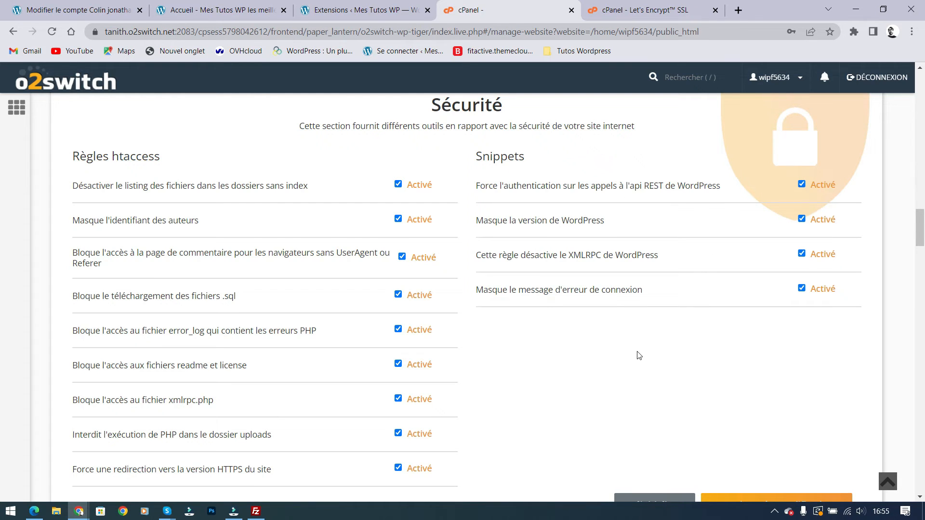
scroll(544, 245, "down", 1)
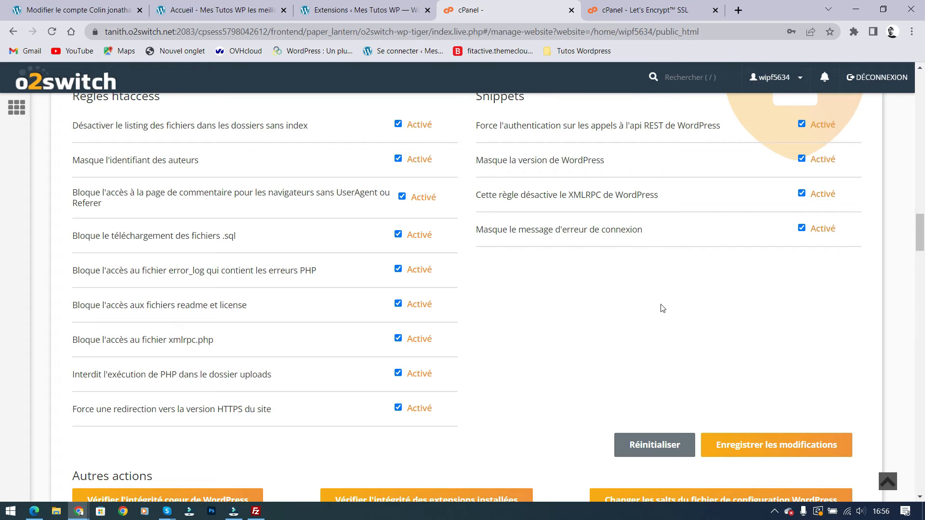
Save the changes and dismiss the blockErrorLogFiles, forceAuthRestApi and blockSqlDownload confirmations
left_click(779, 446)
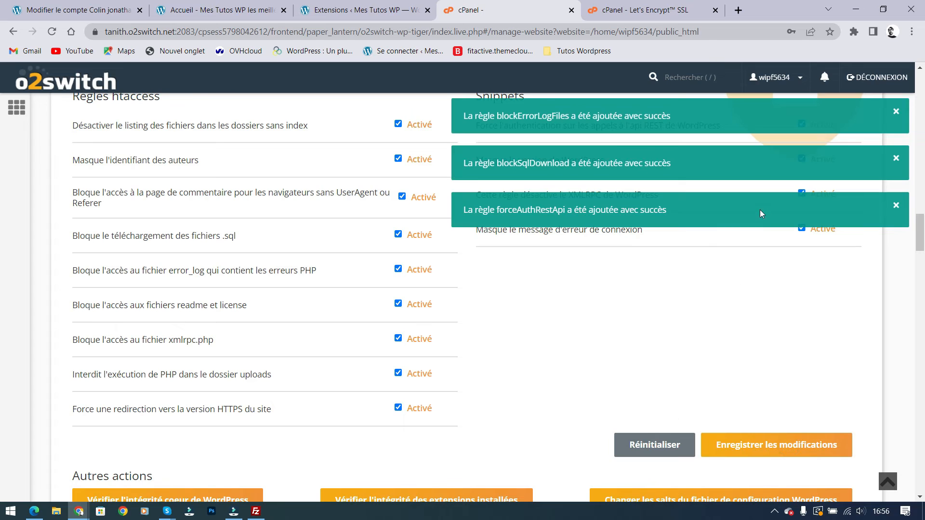
left_click(895, 111)
left_click(895, 158)
left_click(895, 114)
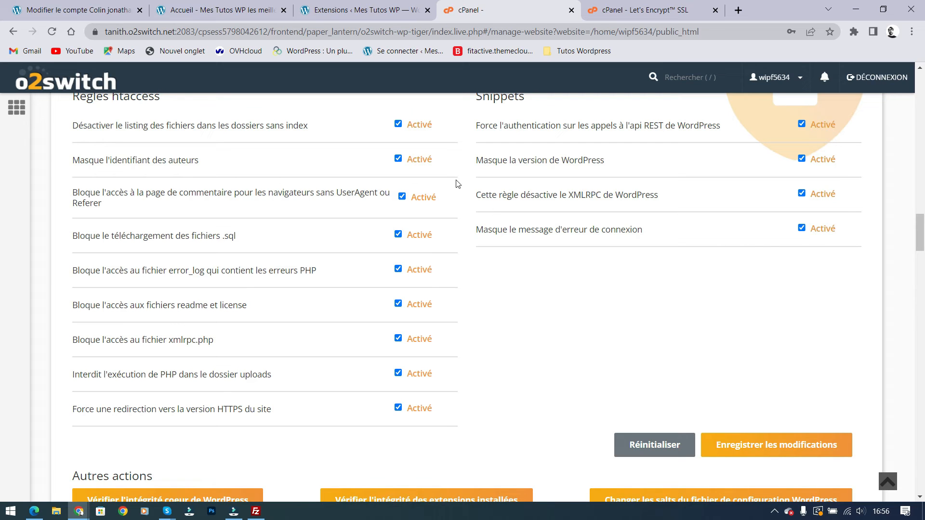
scroll(557, 221, "down", 2)
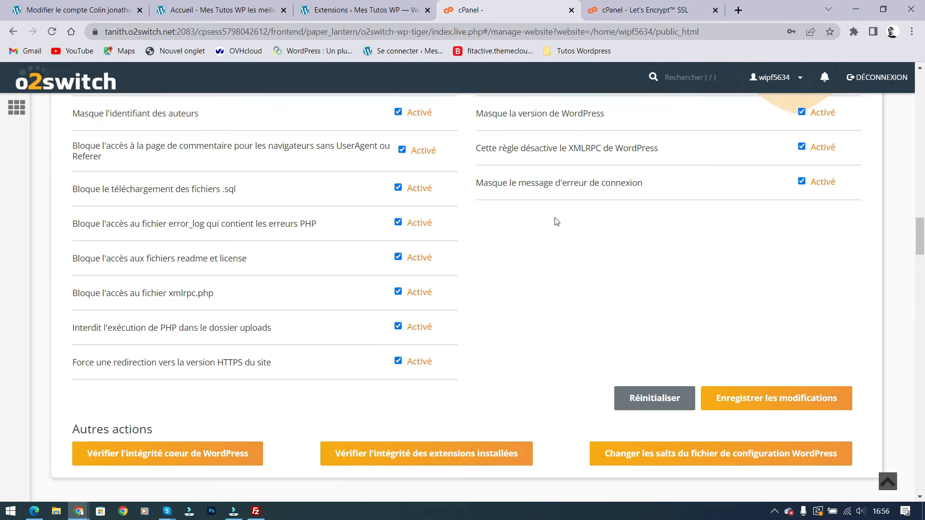
Scroll past Autres actions to Gérer mes Sauvegardes, showing the 13/12/2022 09h27 backup
scroll(687, 173, "down", 6)
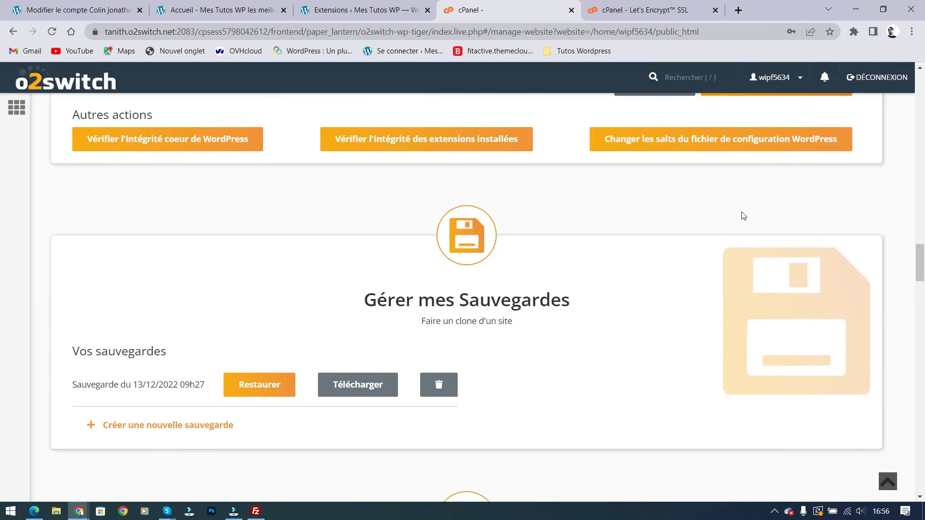
scroll(743, 215, "down", 1)
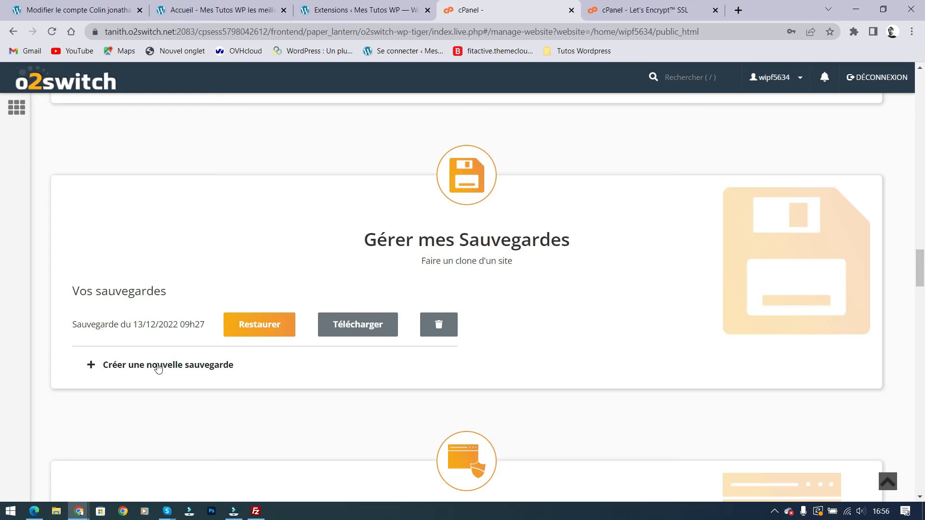
Create a new site backup, listed as Sauvegarde du 14/12/2022 16h57
left_click(158, 366)
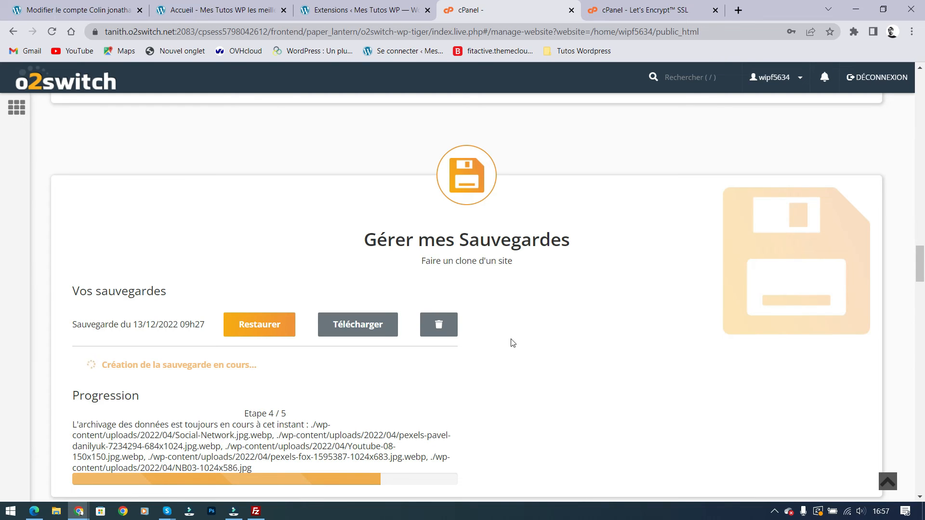
scroll(501, 333, "down", 1)
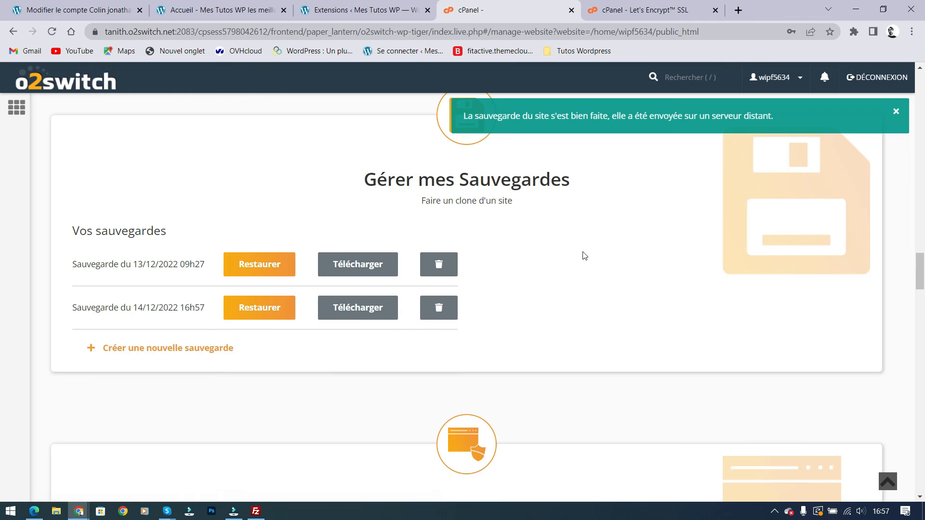
scroll(557, 245, "down", 5)
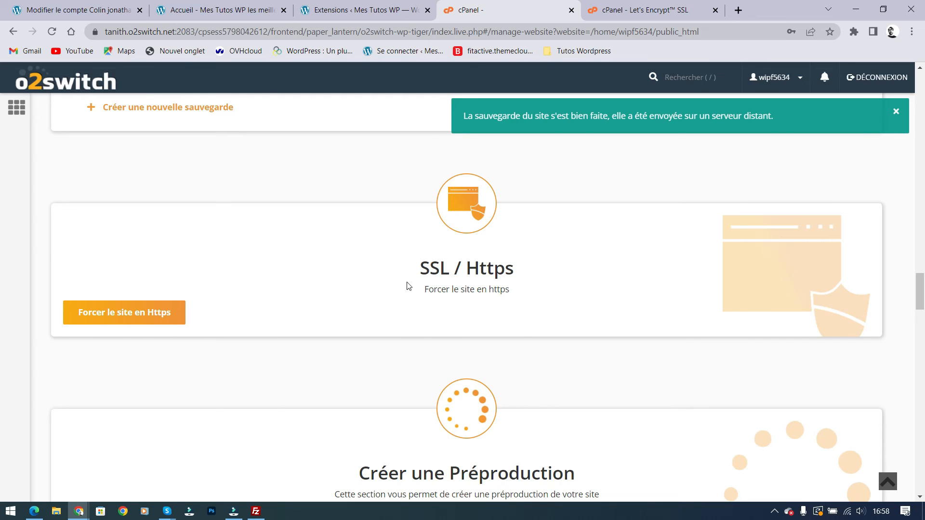
Apply 'Forcer le site en Https', then scroll past Créer une Préproduction
left_click(151, 316)
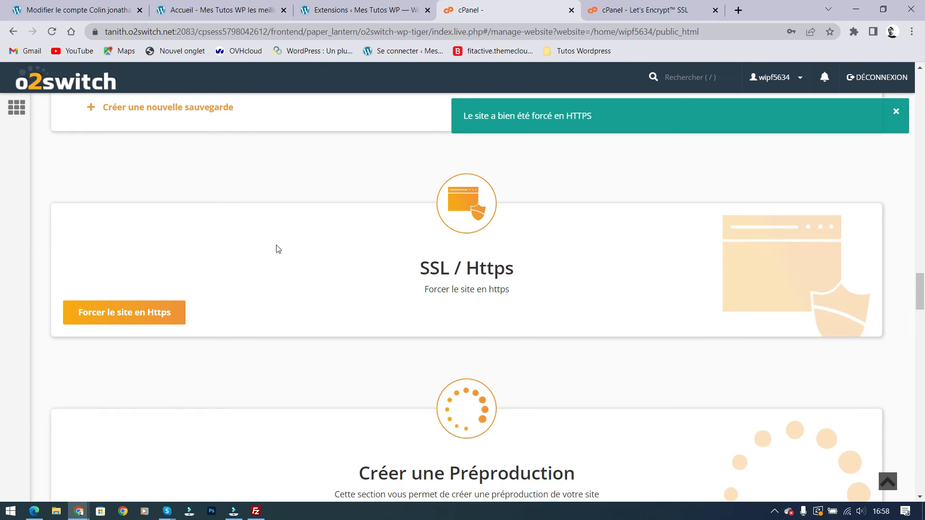
scroll(449, 279, "down", 4)
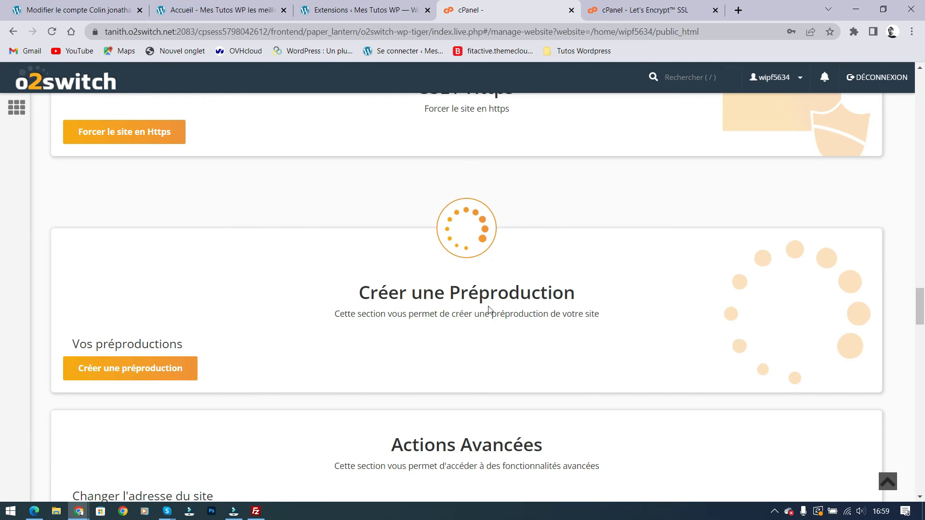
scroll(462, 237, "down", 1)
Scroll to Actions Avancées and click into Nouvelle adresse, leaving the site address unchanged
scroll(463, 222, "down", 1)
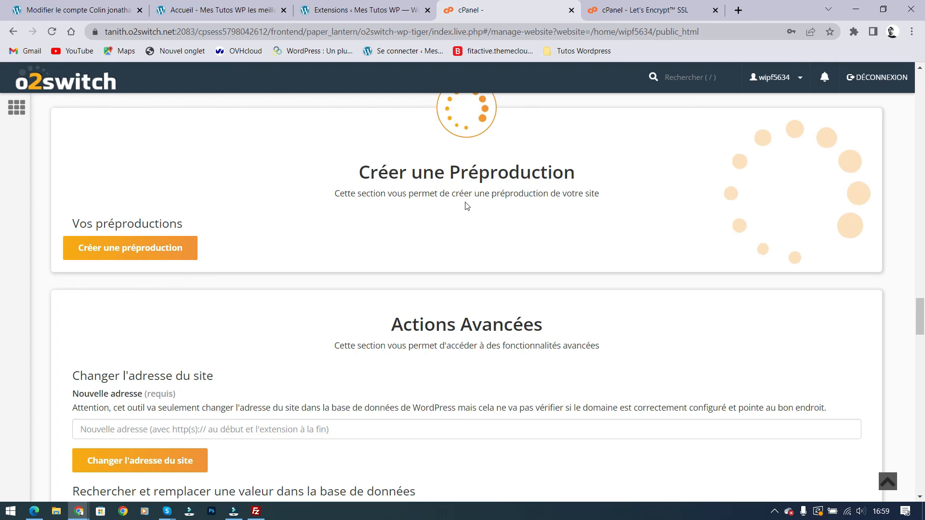
scroll(527, 207, "down", 3)
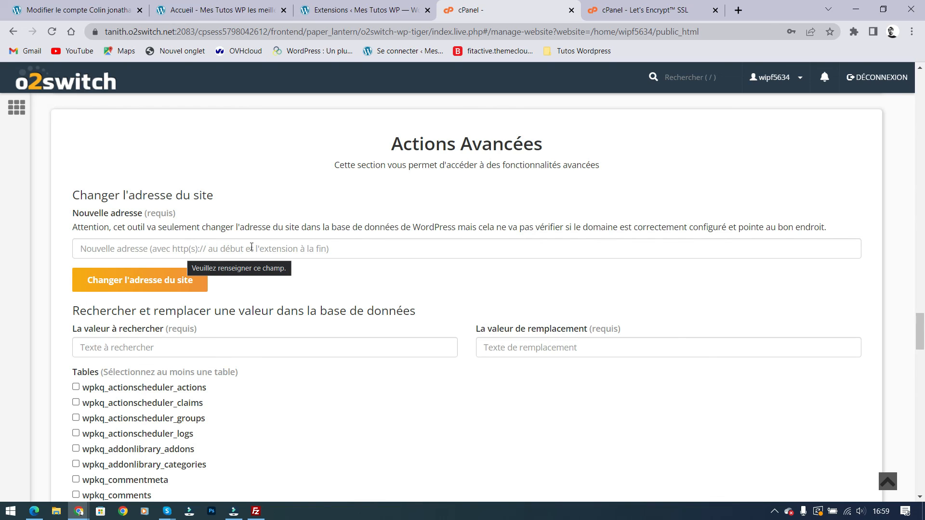
left_click(202, 247)
left_click(417, 280)
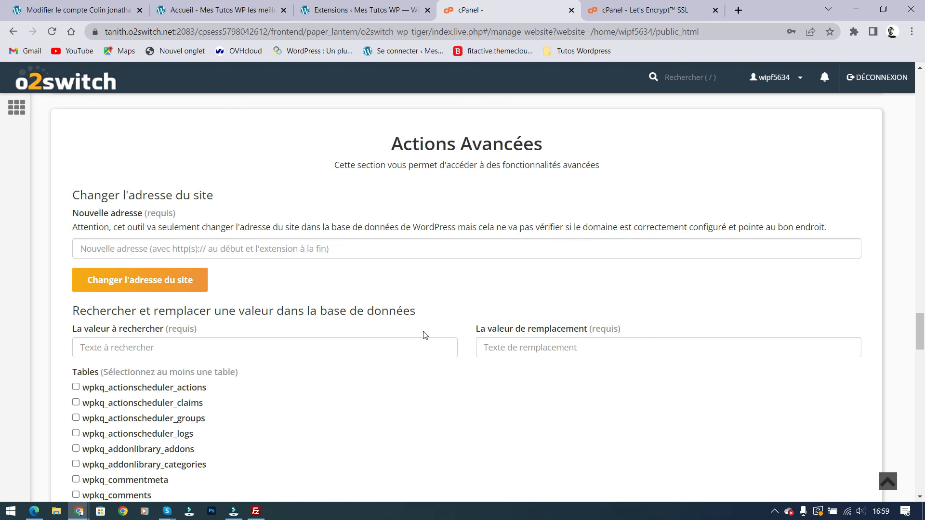
scroll(424, 335, "down", 1)
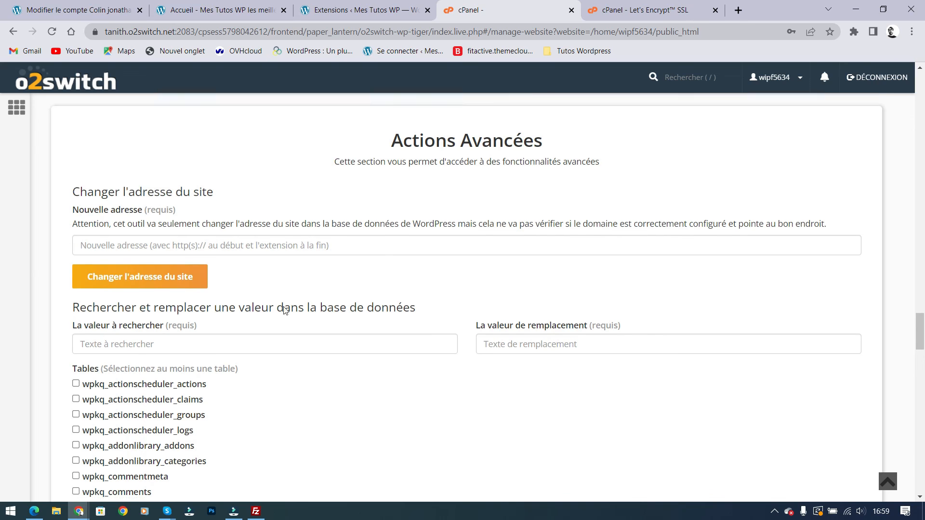
left_click(82, 288)
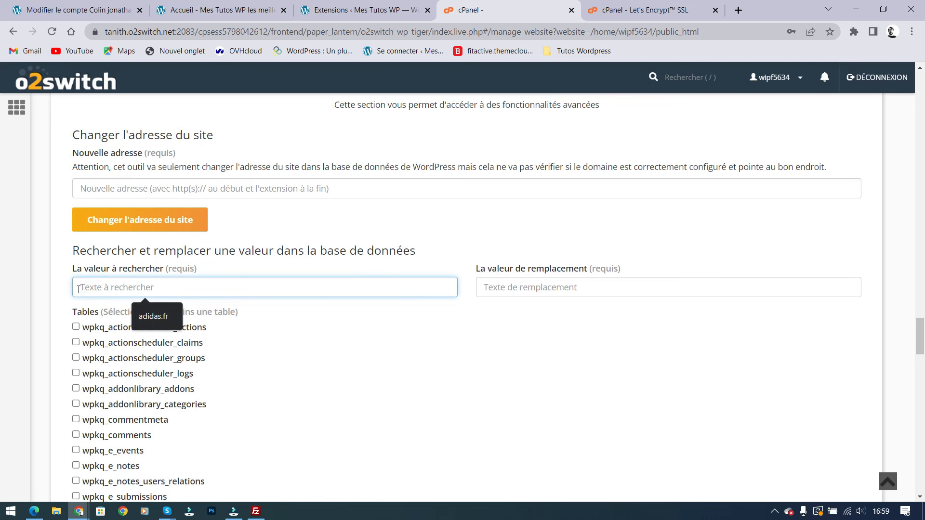
left_click(565, 287)
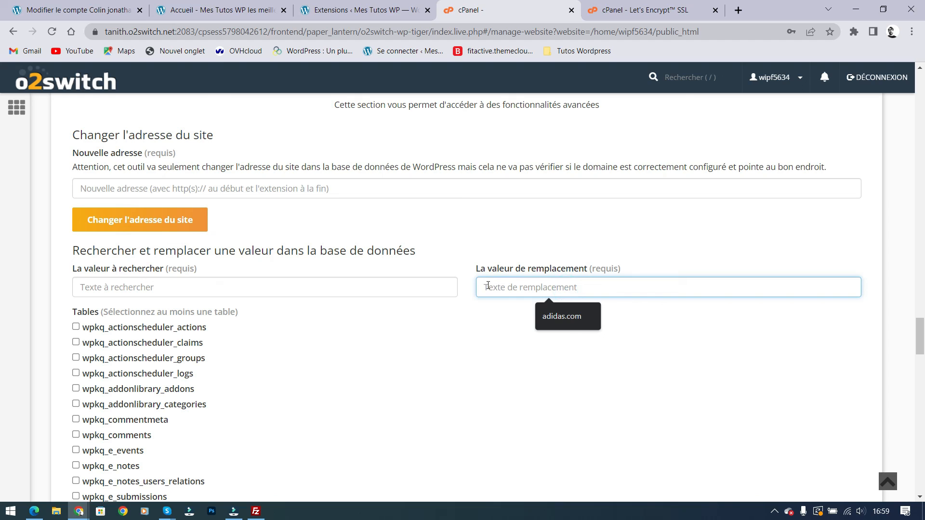
left_click(215, 287)
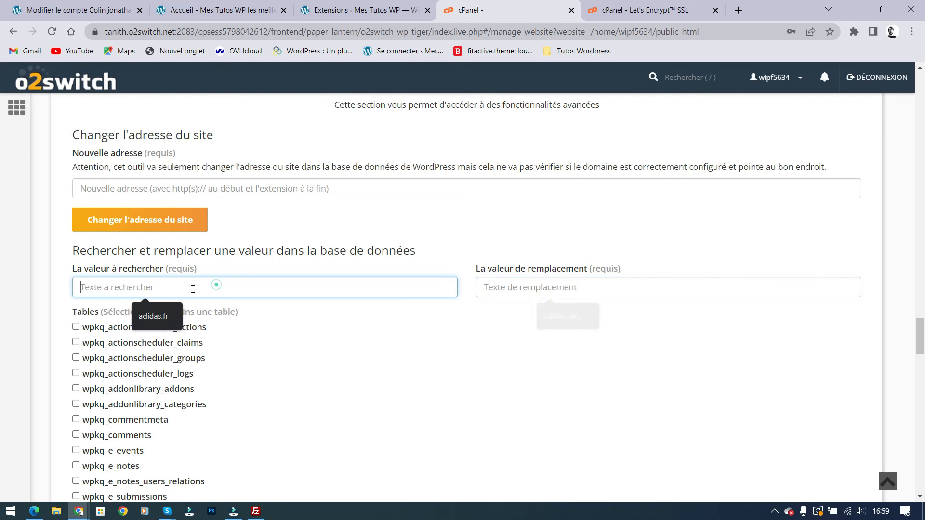
left_click(145, 321)
left_click(535, 287)
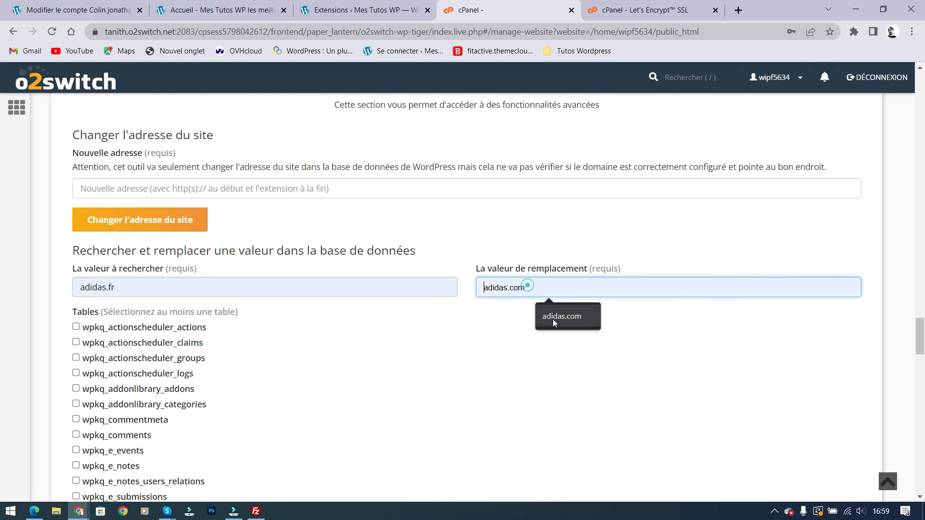
left_click(567, 318)
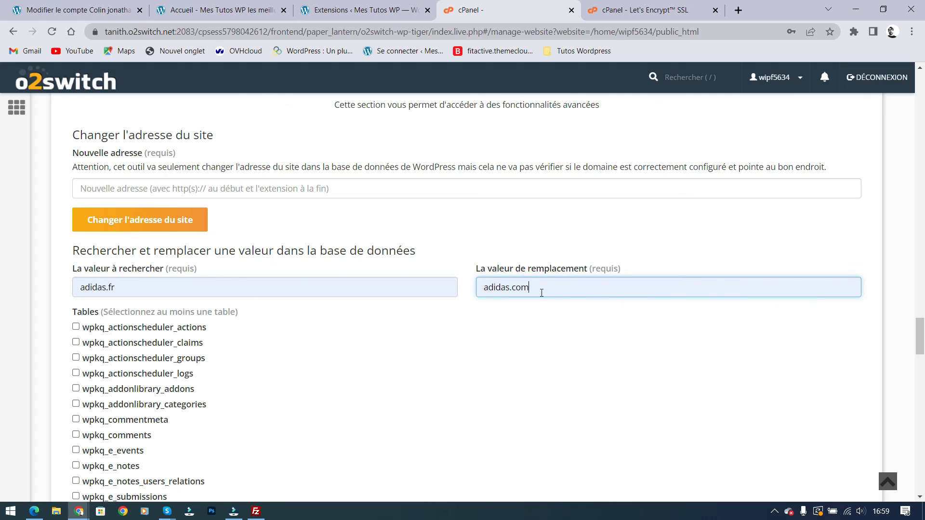
double_click(539, 290)
key("BackSpace")
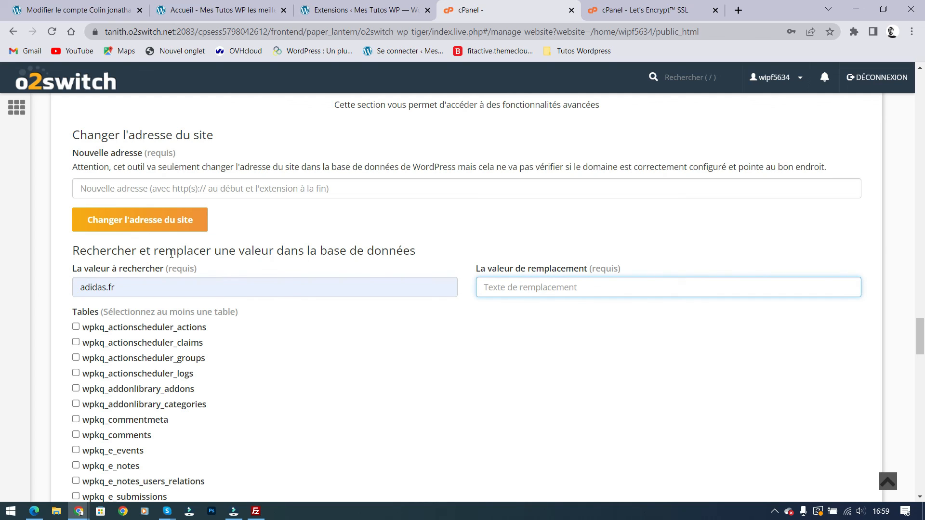
double_click(137, 287)
key("BackSpace")
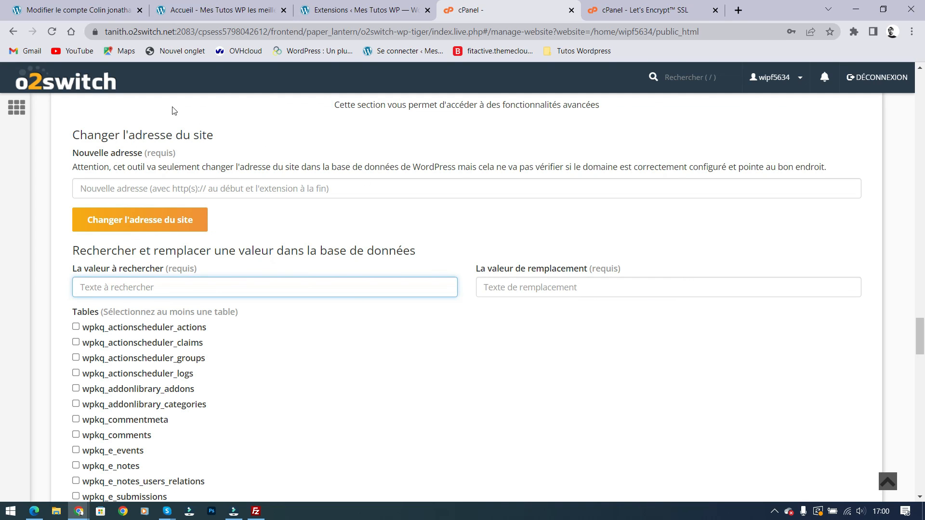
Scroll the unticked wpkq table list to 'Rechercher et remplacer', then jump back to the top
scroll(292, 314, "up", 1)
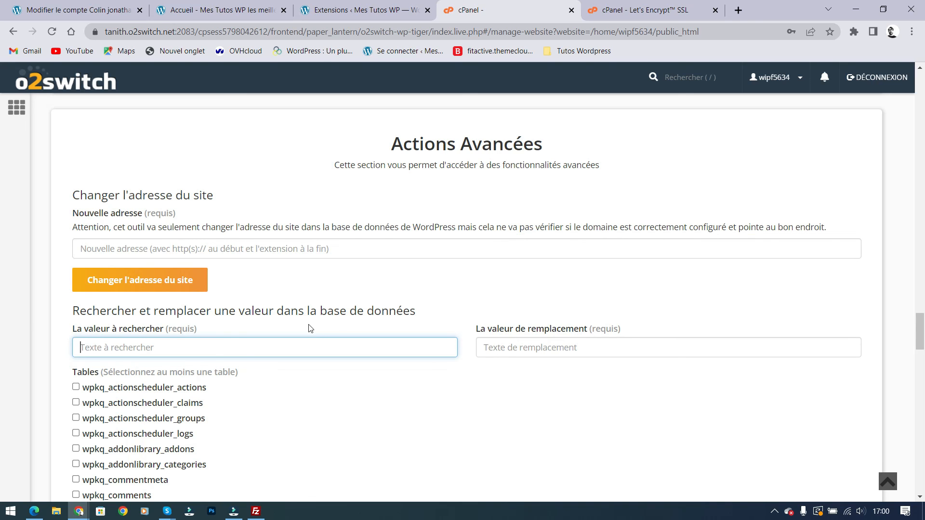
scroll(312, 327, "down", 5)
scroll(324, 314, "down", 14)
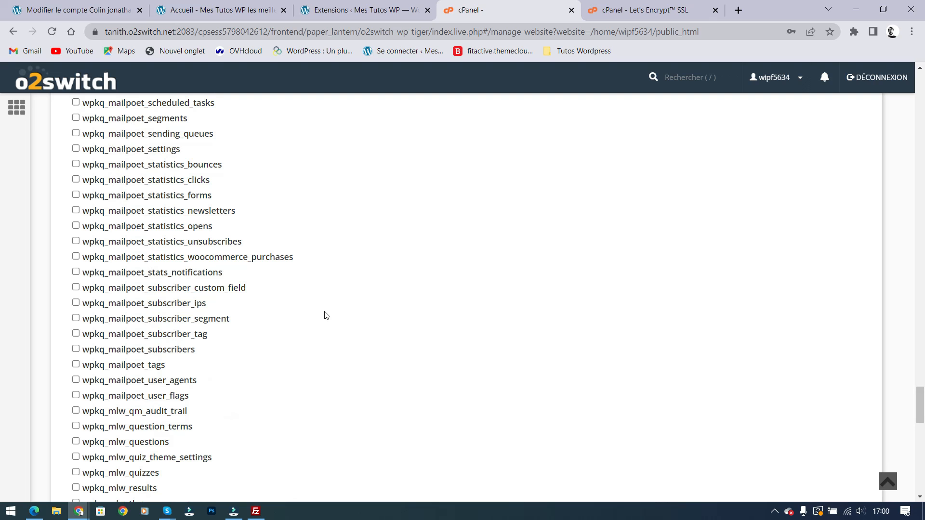
scroll(327, 314, "down", 10)
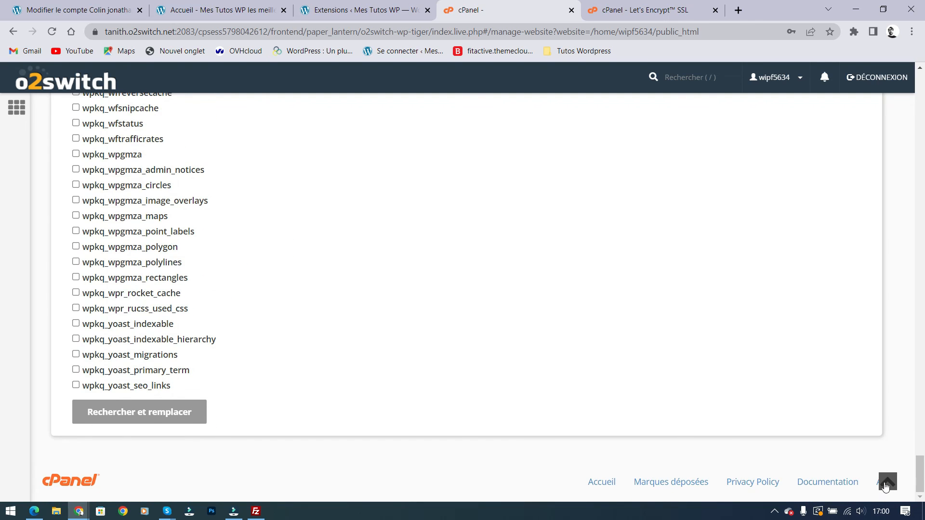
left_click(887, 482)
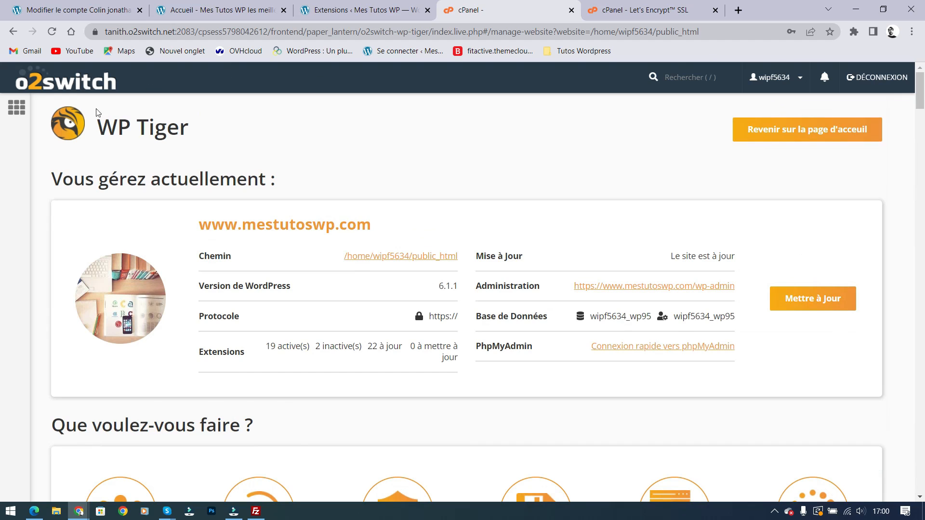